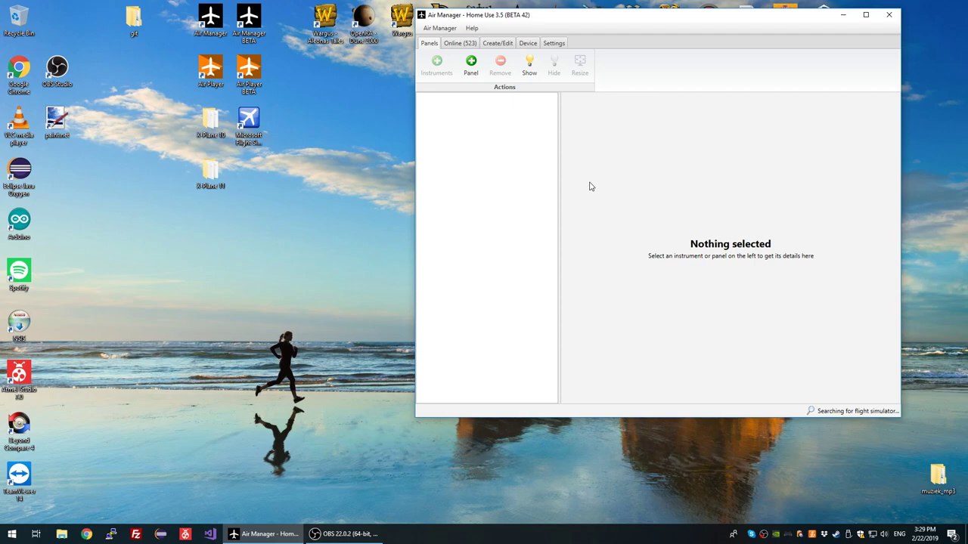
Open the add-panel dialog and browse the list of premade panels
{"action": "left_click", "coordinate": [472, 70]}
{"action": "left_click_drag", "start_coordinate": [499, 61], "coordinate": [693, 74]}
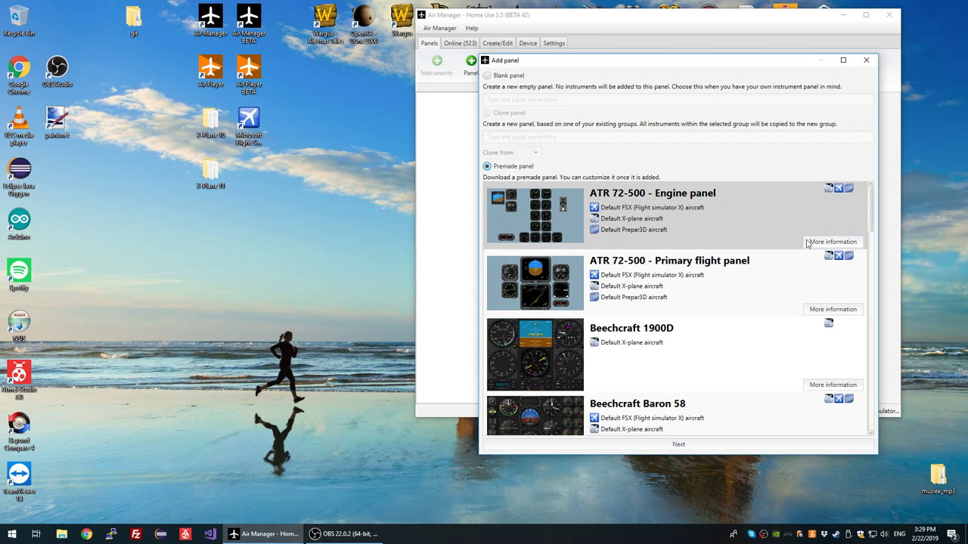
{"action": "left_click_drag", "start_coordinate": [874, 216], "coordinate": [871, 300]}
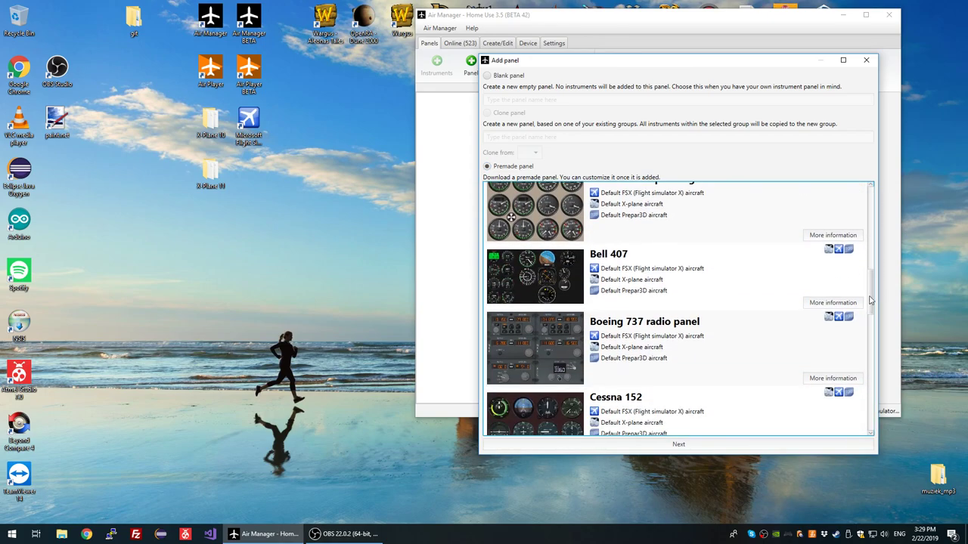
{"action": "left_click", "coordinate": [690, 349]}
{"action": "scroll", "coordinate": [688, 305], "scroll_direction": "up", "scroll_amount": 2}
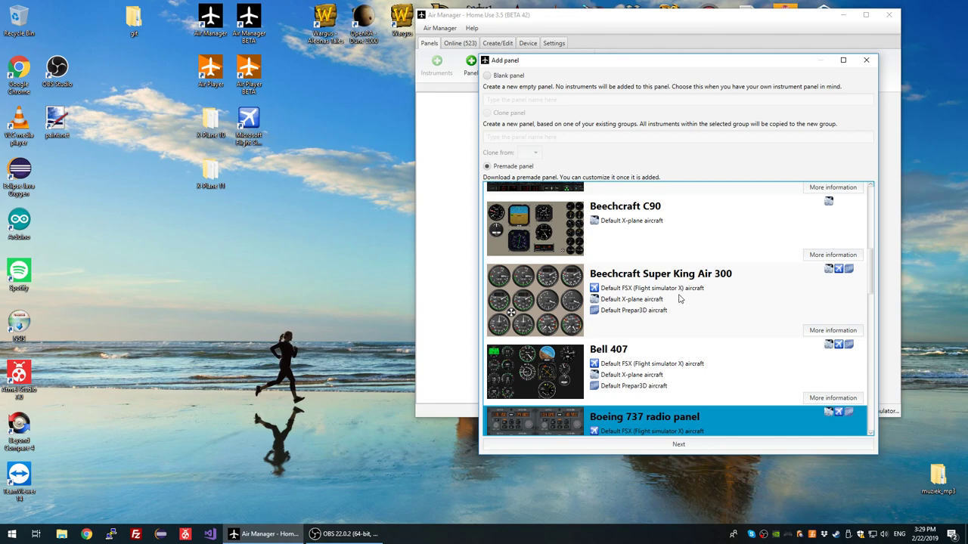
{"action": "scroll", "coordinate": [679, 299], "scroll_direction": "up", "scroll_amount": 3}
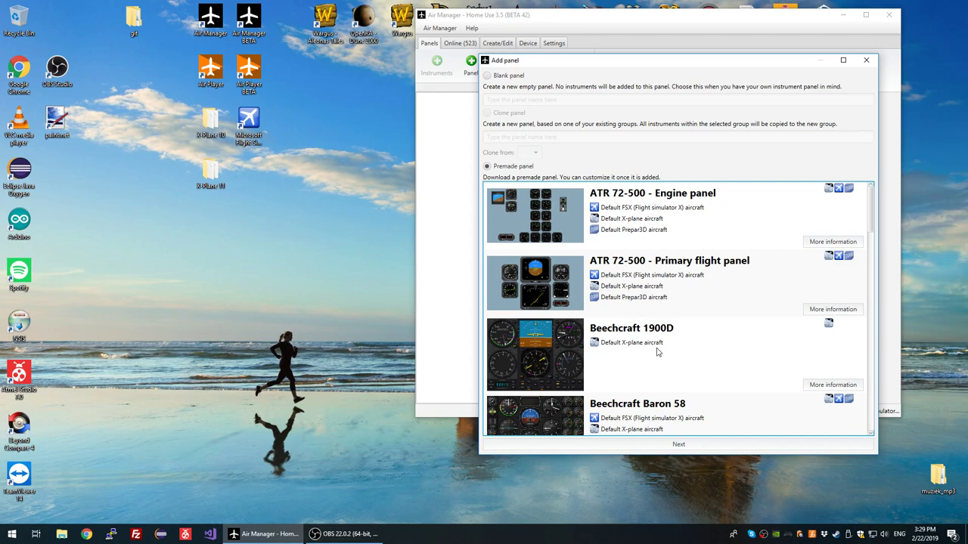
Create an empty panel named 'My panel'
{"action": "left_click", "coordinate": [505, 78]}
{"action": "left_click", "coordinate": [518, 99]}
{"action": "type", "text": "My panel"}
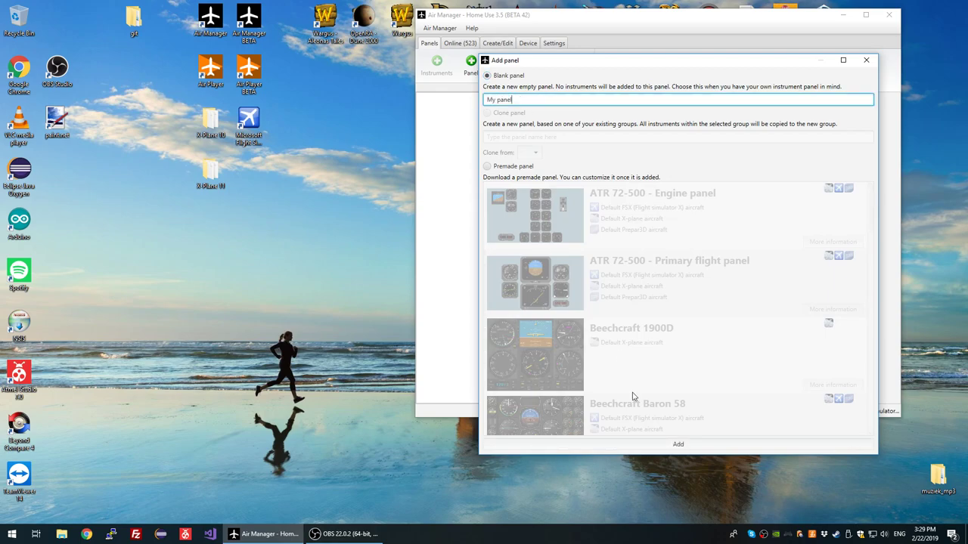
{"action": "left_click", "coordinate": [629, 451]}
Resize My panel to 888 by 500 by setting its height to 500
{"action": "left_click", "coordinate": [580, 66]}
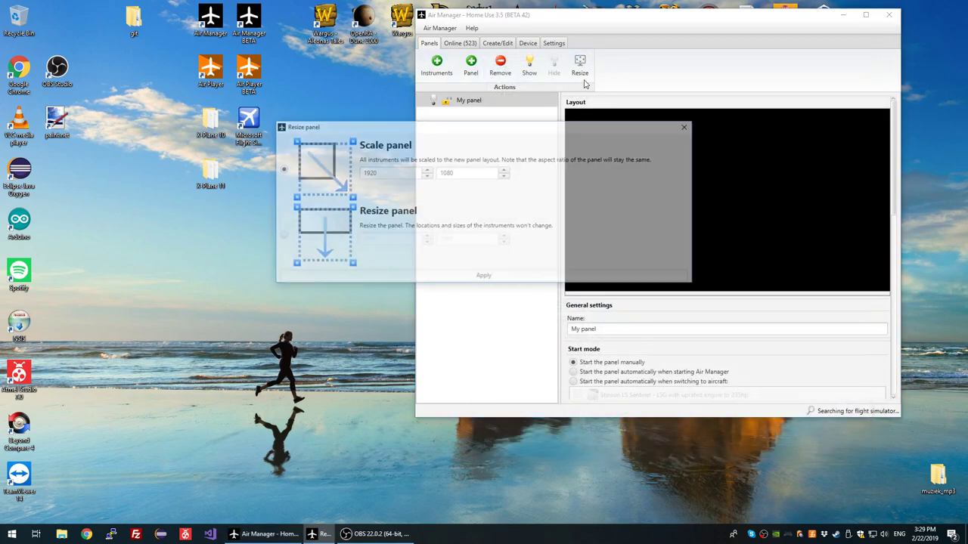
{"action": "double_click", "coordinate": [471, 174]}
{"action": "type", "text": "500"}
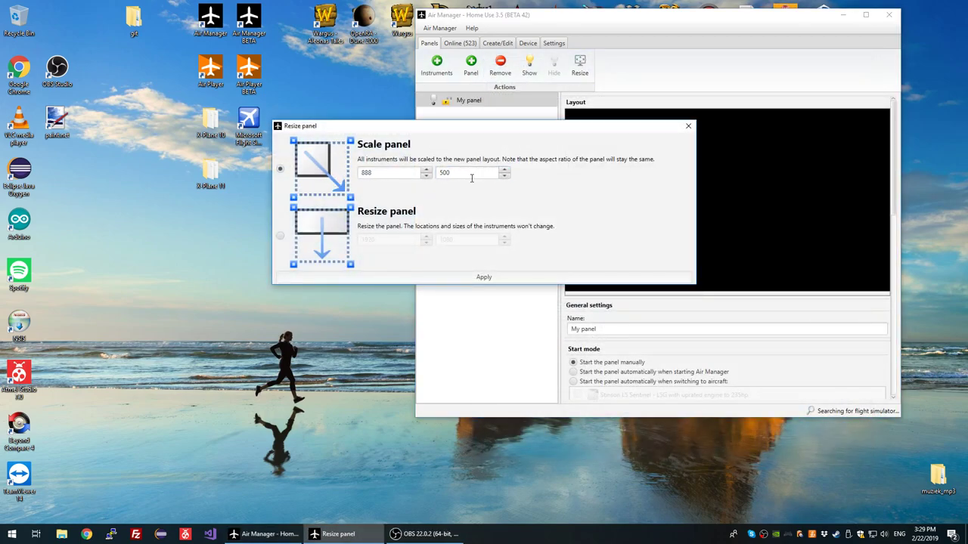
{"action": "left_click", "coordinate": [517, 279]}
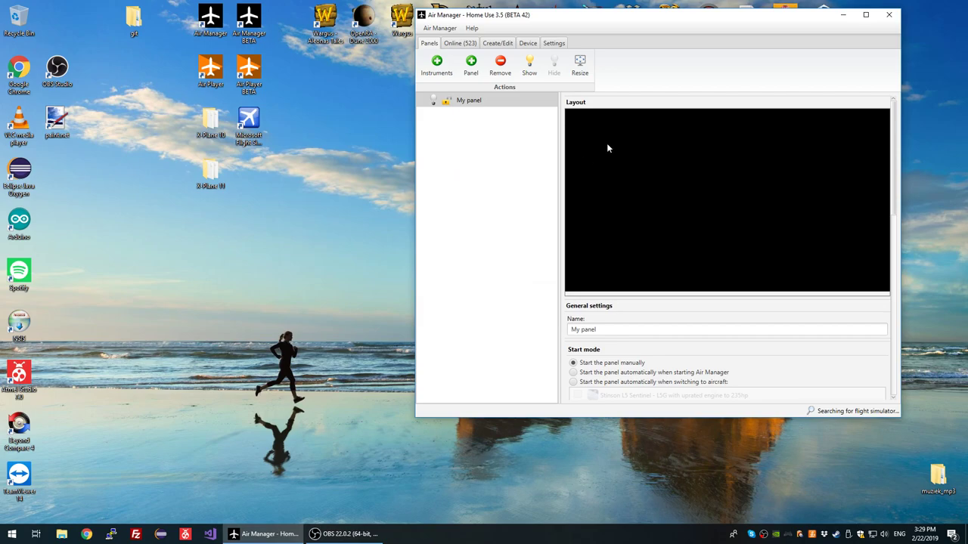
Add the ATR 72-500 Engine 1 Np gauge, shrink it and place it top-left
{"action": "right_click", "coordinate": [606, 143]}
{"action": "mouse_move", "coordinate": [632, 154]}
{"action": "left_click", "coordinate": [786, 111]}
{"action": "left_click_drag", "start_coordinate": [778, 115], "coordinate": [713, 171]}
{"action": "left_click_drag", "start_coordinate": [658, 219], "coordinate": [628, 172]}
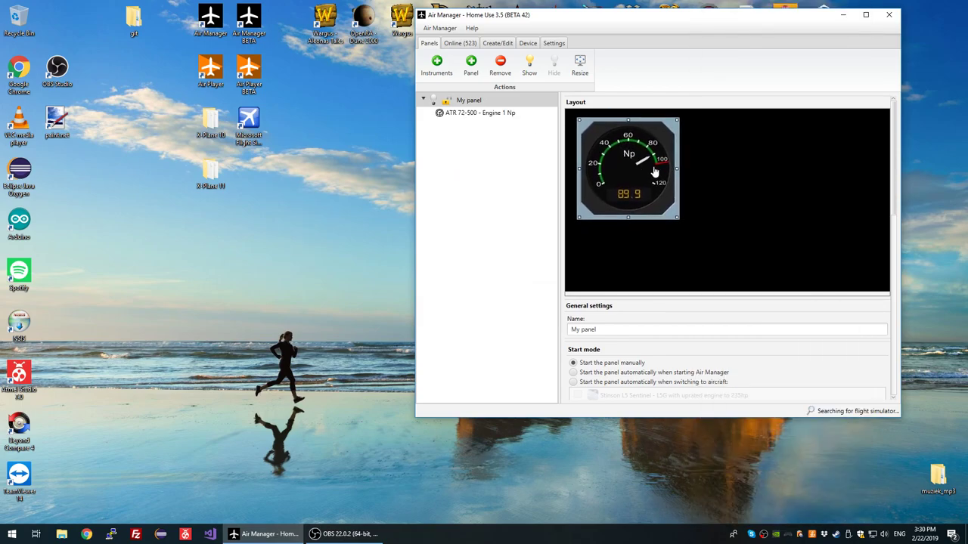
Add the Baron B58 Clock top-right and Call Sign label at bottom centre
{"action": "right_click", "coordinate": [717, 181]}
{"action": "mouse_move", "coordinate": [767, 187]}
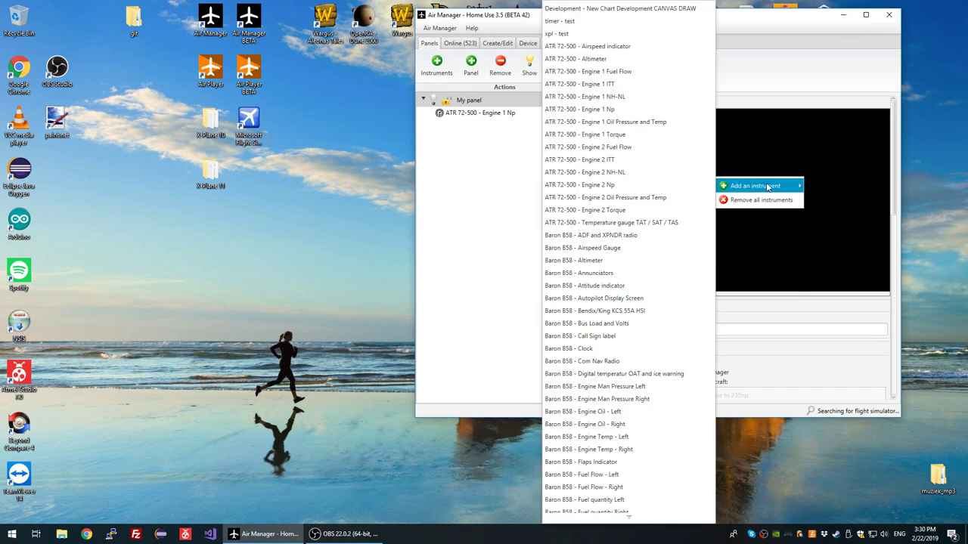
{"action": "left_click", "coordinate": [620, 349]}
{"action": "left_click_drag", "start_coordinate": [761, 212], "coordinate": [816, 165]}
{"action": "right_click", "coordinate": [738, 215]}
{"action": "mouse_move", "coordinate": [778, 220]}
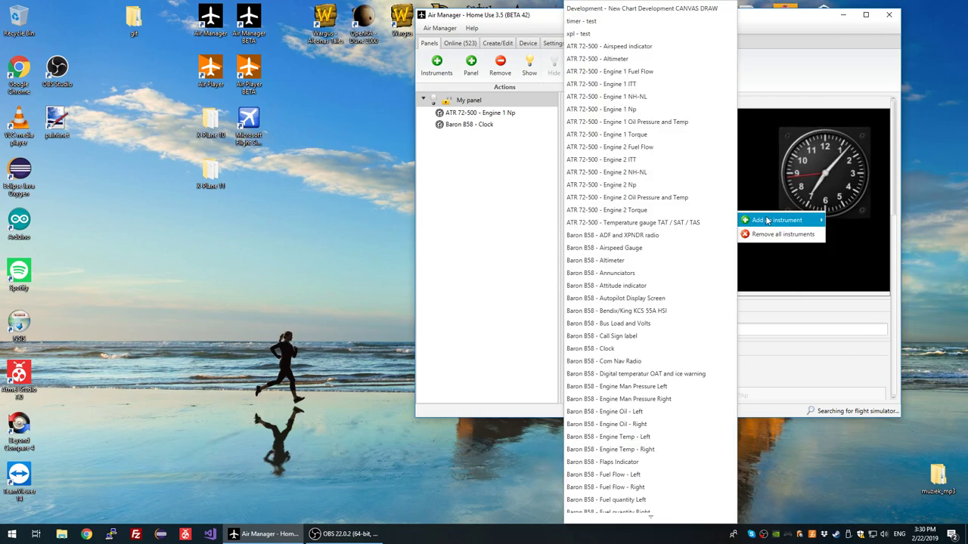
{"action": "left_click", "coordinate": [648, 335]}
{"action": "left_click_drag", "start_coordinate": [775, 242], "coordinate": [709, 260]}
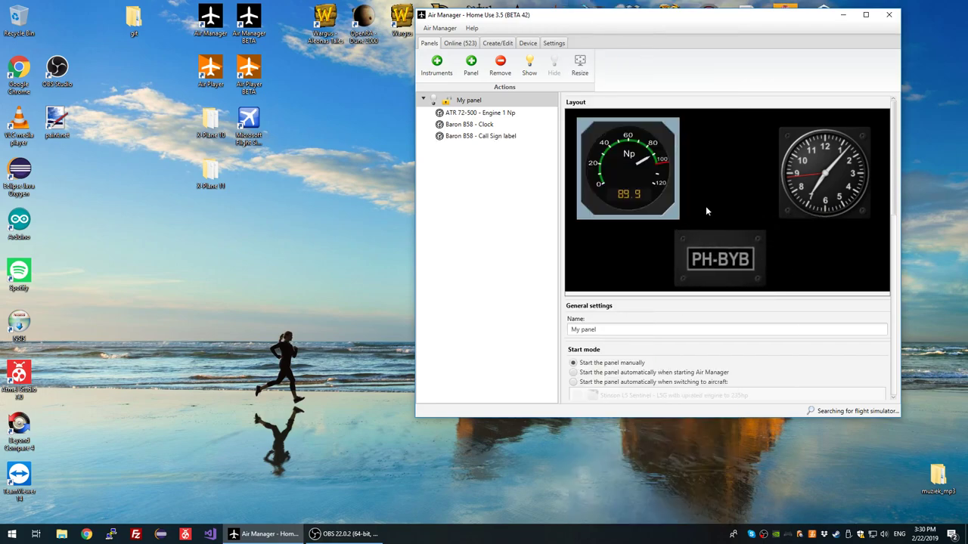
Set the panel background colour to green
{"action": "scroll", "coordinate": [881, 288], "scroll_direction": "down", "scroll_amount": 10}
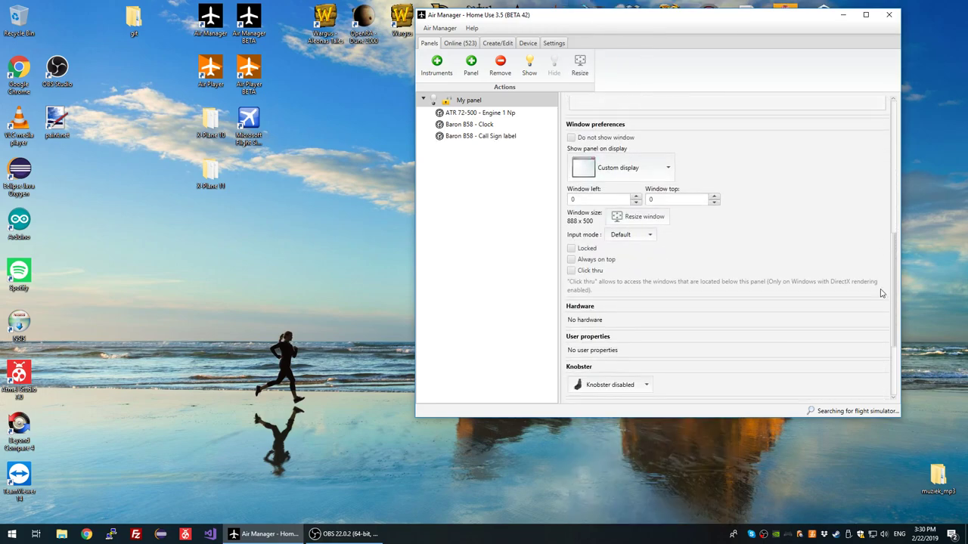
{"action": "left_click", "coordinate": [605, 315]}
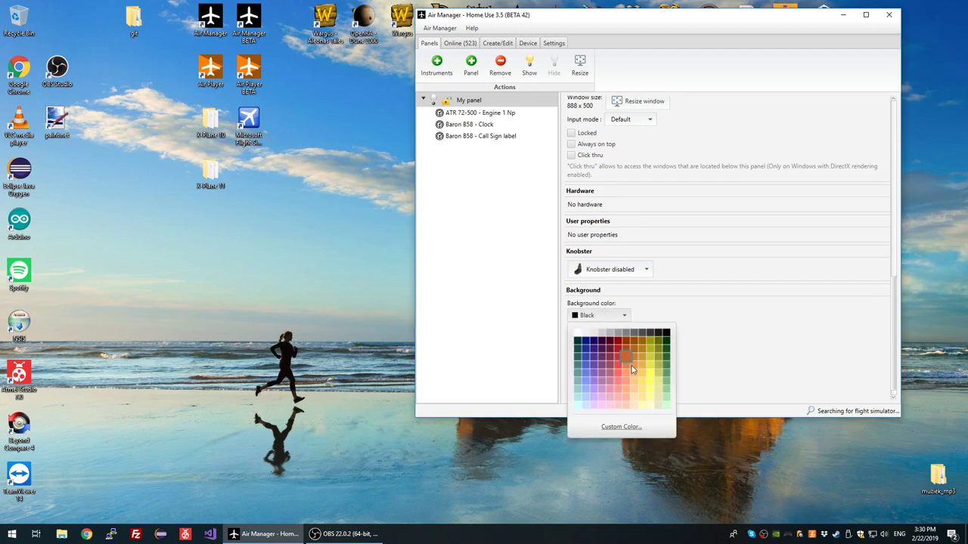
{"action": "left_click", "coordinate": [669, 378]}
{"action": "left_click_drag", "start_coordinate": [894, 370], "coordinate": [894, 194]}
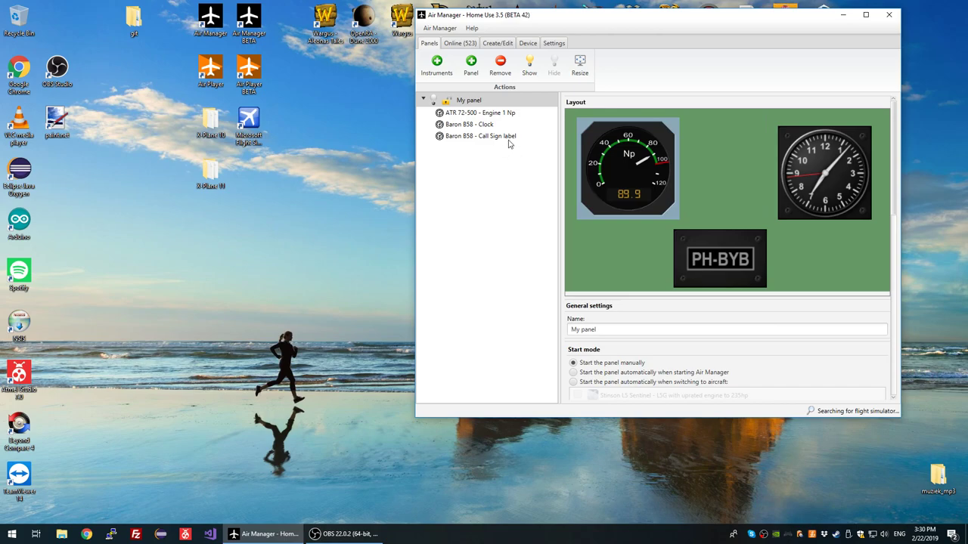
Run My panel and change the Call Sign label's callsign from PH-BYB to Bla
{"action": "double_click", "coordinate": [434, 100]}
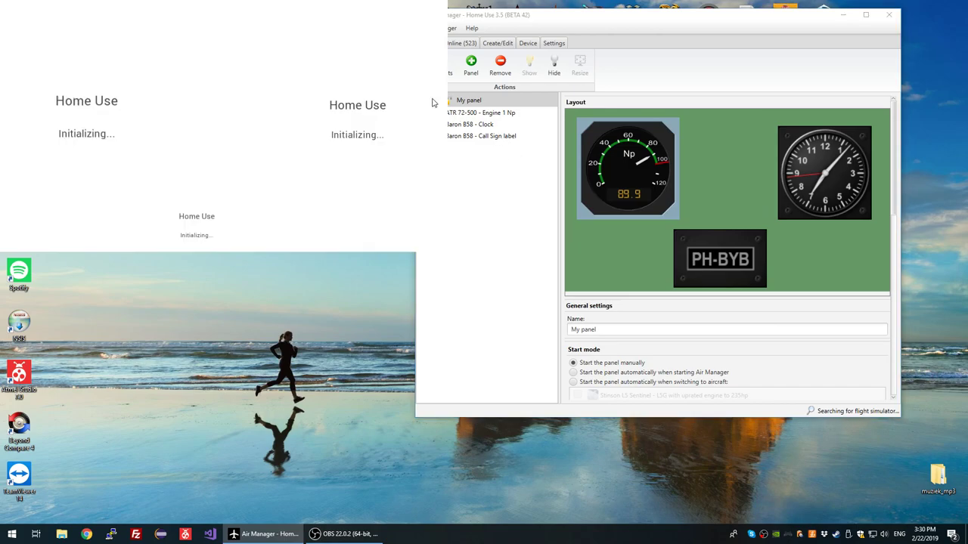
{"action": "left_click_drag", "start_coordinate": [532, 19], "coordinate": [578, 43]}
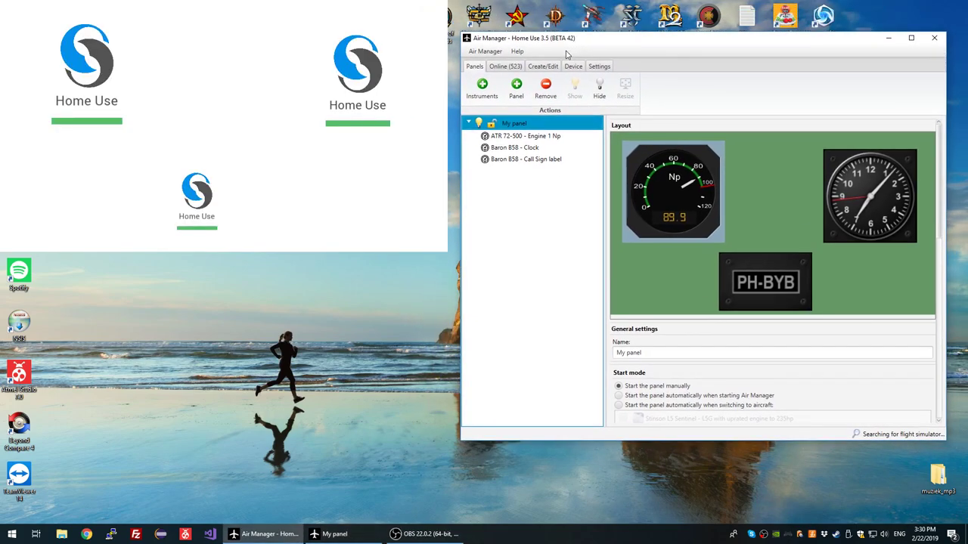
{"action": "left_click", "coordinate": [517, 159]}
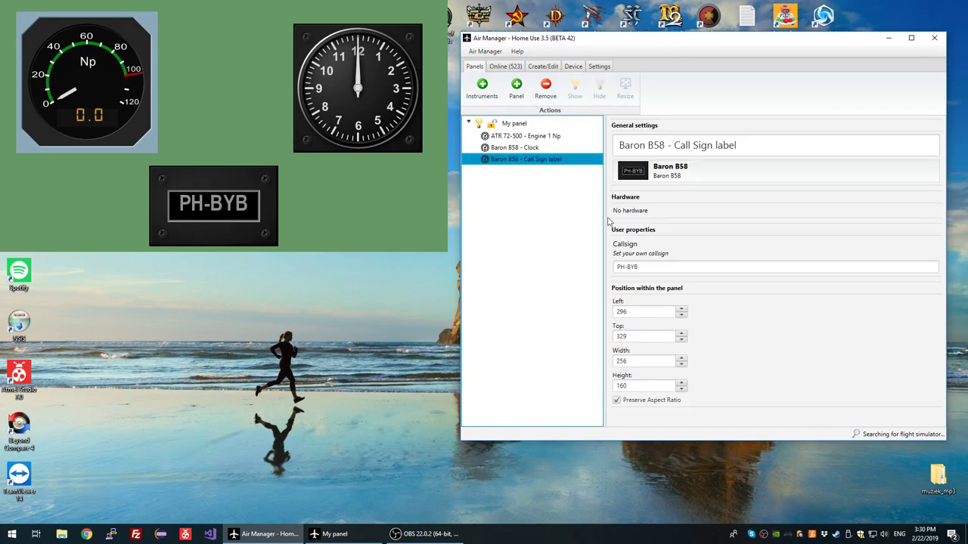
{"action": "left_click", "coordinate": [654, 267]}
{"action": "type", "text": "Bla"}
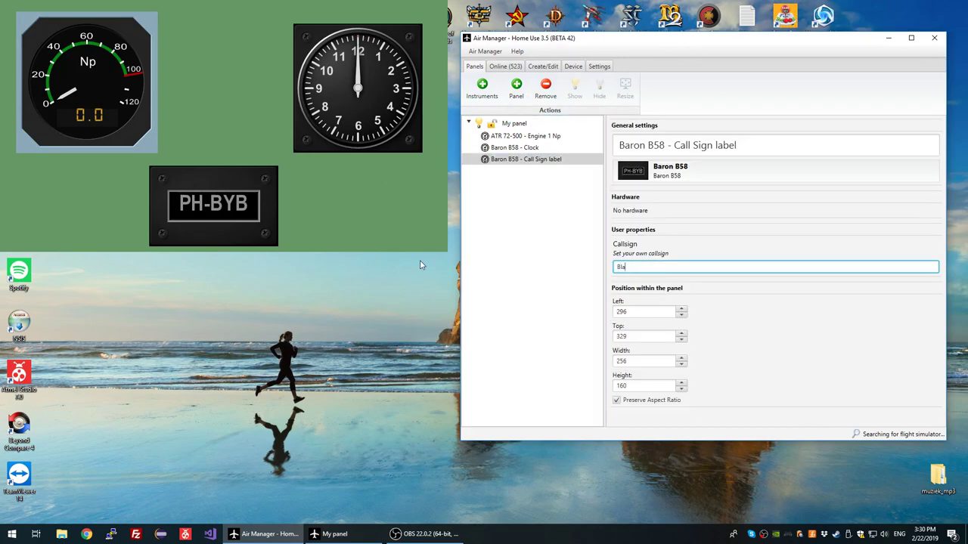
{"action": "key", "text": "ctrl+a"}
{"action": "left_click", "coordinate": [523, 165]}
Reload My panel, recheck that the callsign reads Bla, then stop the running panel
{"action": "left_click", "coordinate": [629, 268]}
{"action": "left_click", "coordinate": [479, 124]}
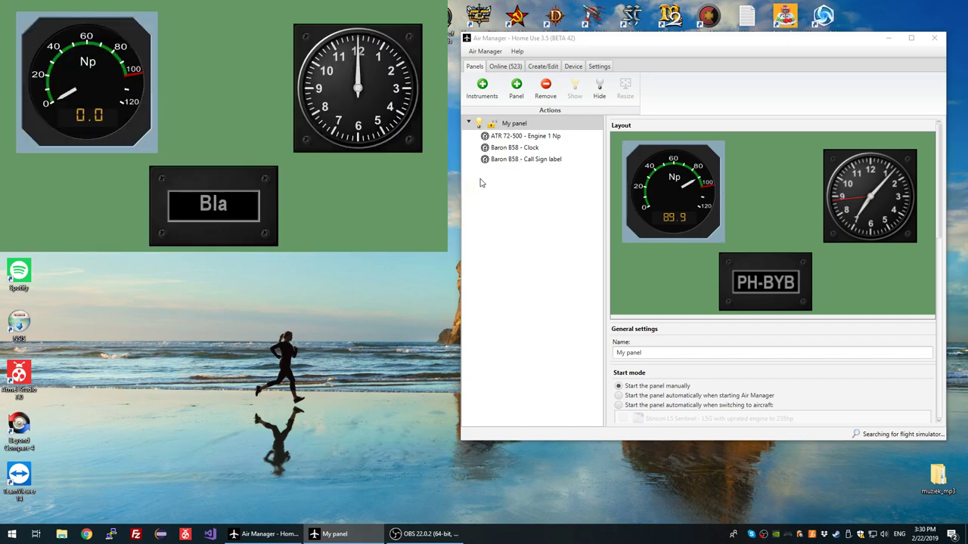
{"action": "left_click", "coordinate": [546, 161]}
{"action": "left_click", "coordinate": [640, 268]}
{"action": "double_click", "coordinate": [640, 267]}
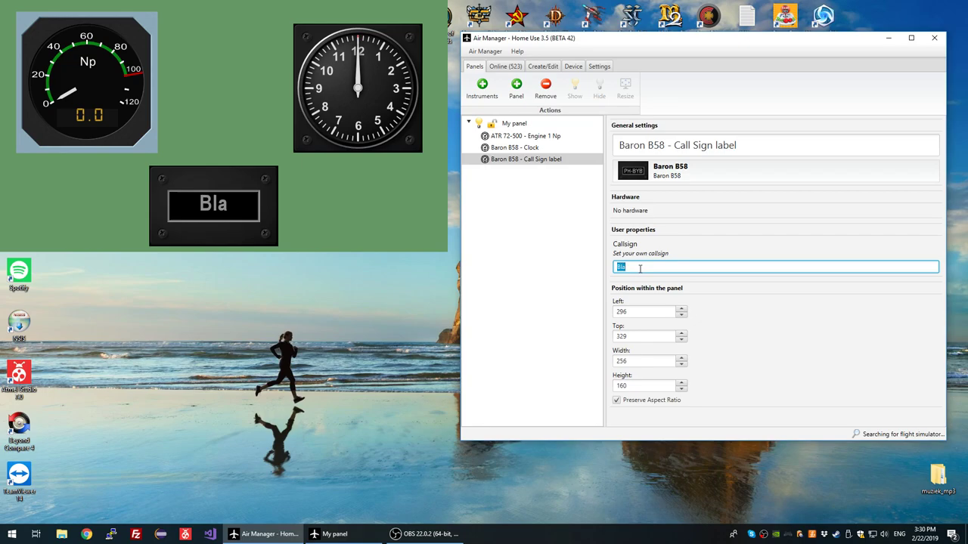
{"action": "left_click", "coordinate": [481, 126]}
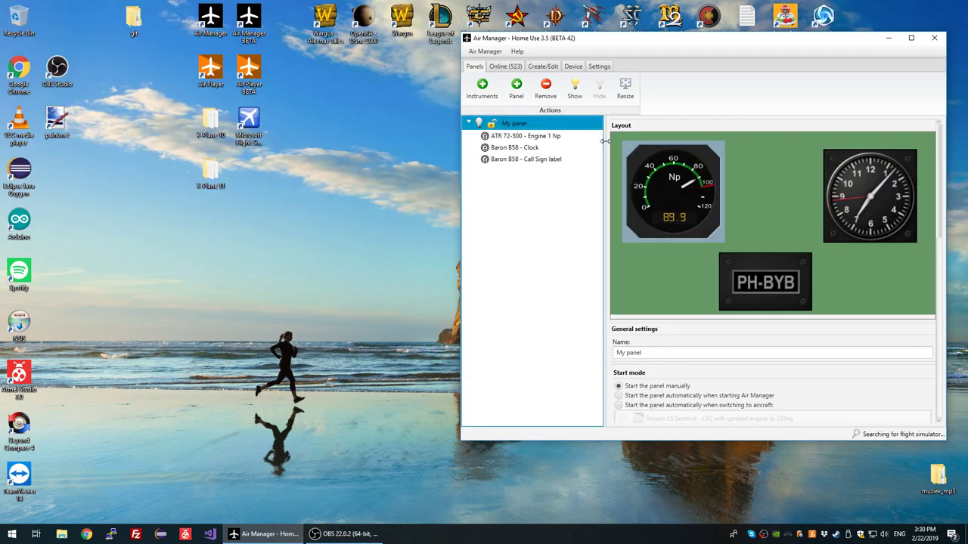
In the Create/Edit workspace, list Panels and start a new panel definition
{"action": "left_click", "coordinate": [543, 66]}
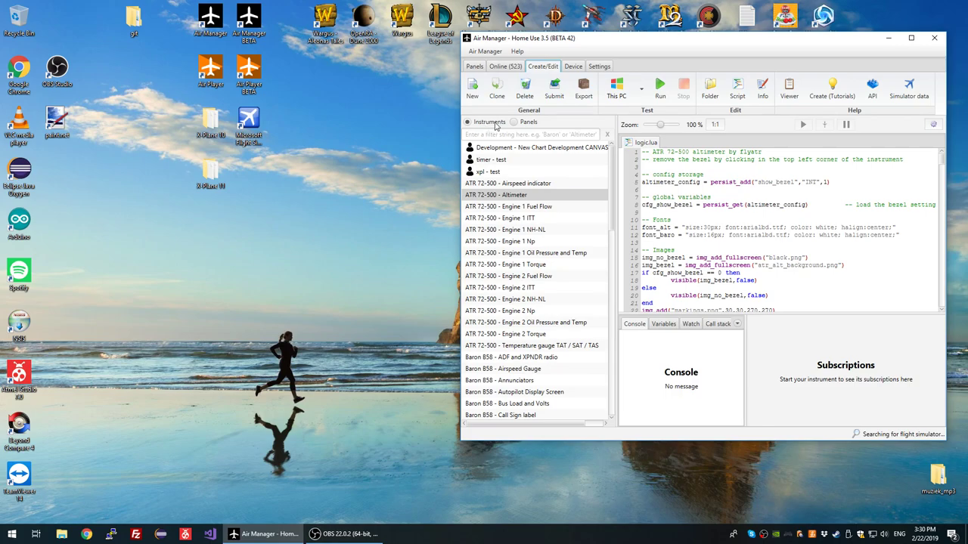
{"action": "left_click", "coordinate": [529, 122]}
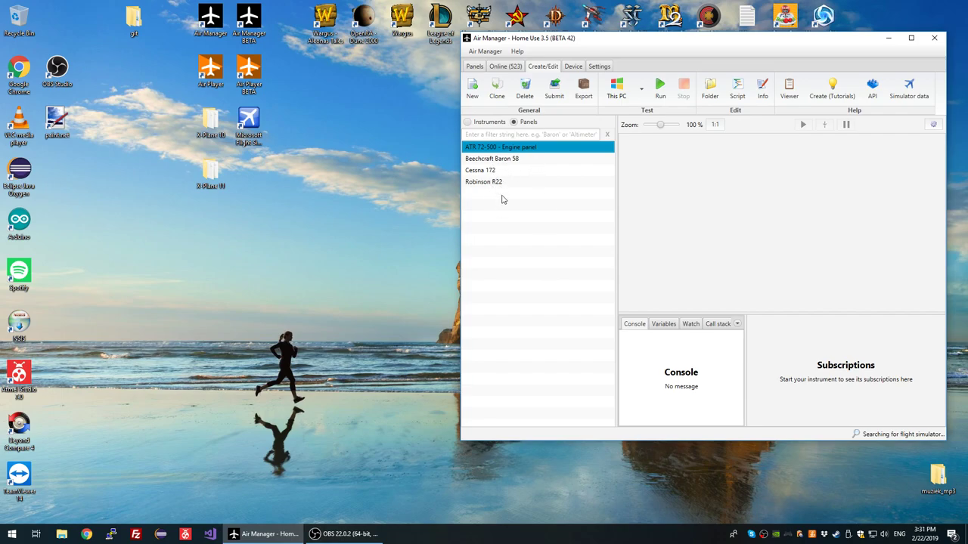
{"action": "left_click", "coordinate": [474, 94]}
{"action": "left_click_drag", "start_coordinate": [480, 80], "coordinate": [710, 146]}
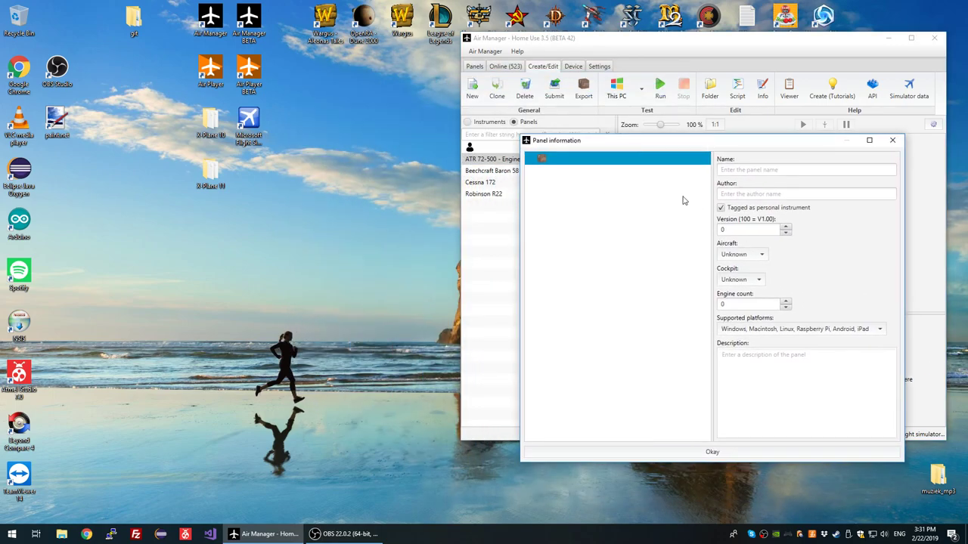
Enter name 'My panel', an author, Turboprop type, Steam cockpit and 2 engines
{"action": "left_click", "coordinate": [761, 170]}
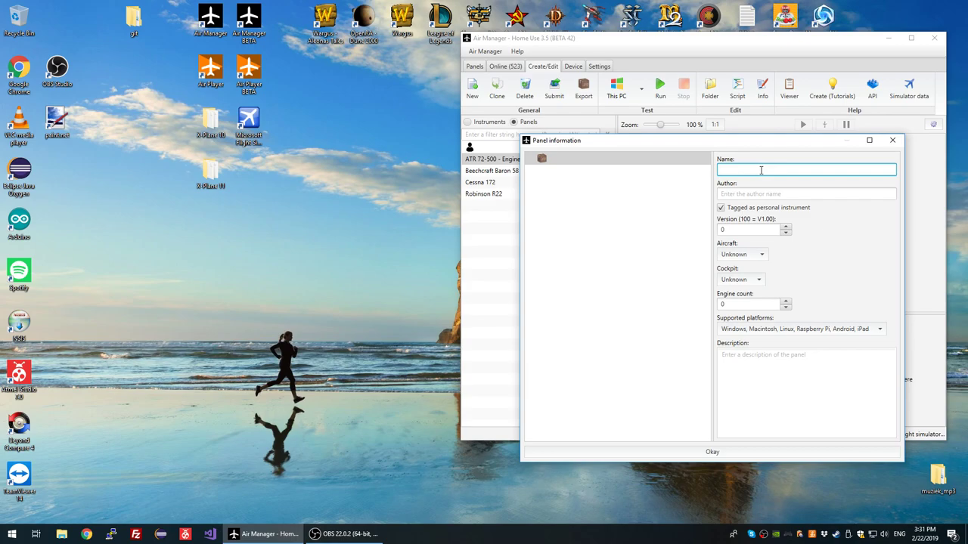
{"action": "type", "text": "My panel"}
{"action": "key", "text": "Tab"}
{"action": "type", "text": "me"}
{"action": "key", "text": "Tab"}
{"action": "key", "text": "Tab"}
{"action": "key", "text": "Tab"}
{"action": "left_click", "coordinate": [760, 254]}
{"action": "left_click", "coordinate": [745, 305]}
{"action": "left_click", "coordinate": [743, 281]}
{"action": "left_click", "coordinate": [746, 296]}
{"action": "left_click", "coordinate": [749, 304]}
{"action": "type", "text": "2"}
Limit platforms to Windows, Macintosh and Linux, add a description, and open My panel's options
{"action": "left_click", "coordinate": [878, 330]}
{"action": "left_click", "coordinate": [738, 406]}
{"action": "key", "text": "Up"}
{"action": "key", "text": "space"}
{"action": "key", "text": "Up"}
{"action": "key", "text": "space"}
{"action": "key", "text": "Down"}
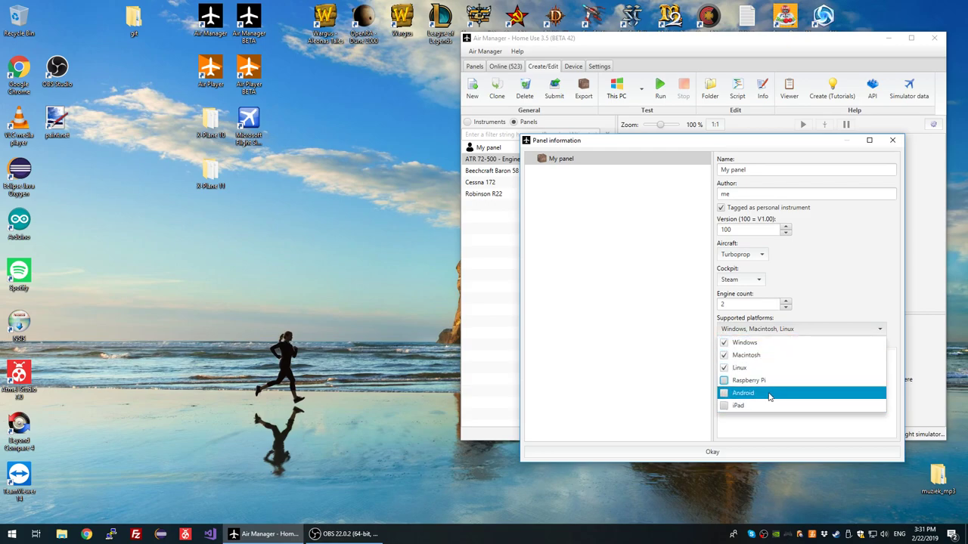
{"action": "left_click", "coordinate": [831, 271]}
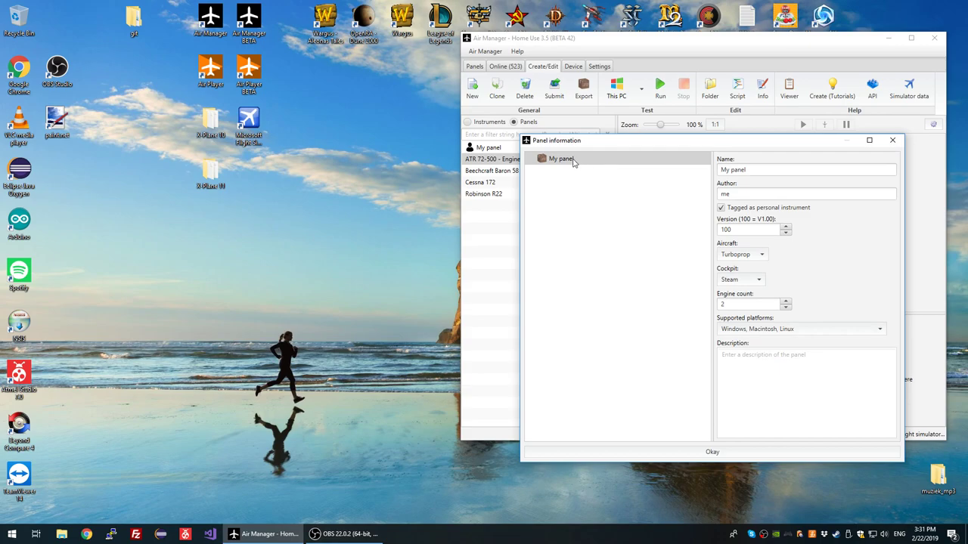
{"action": "left_click", "coordinate": [800, 400]}
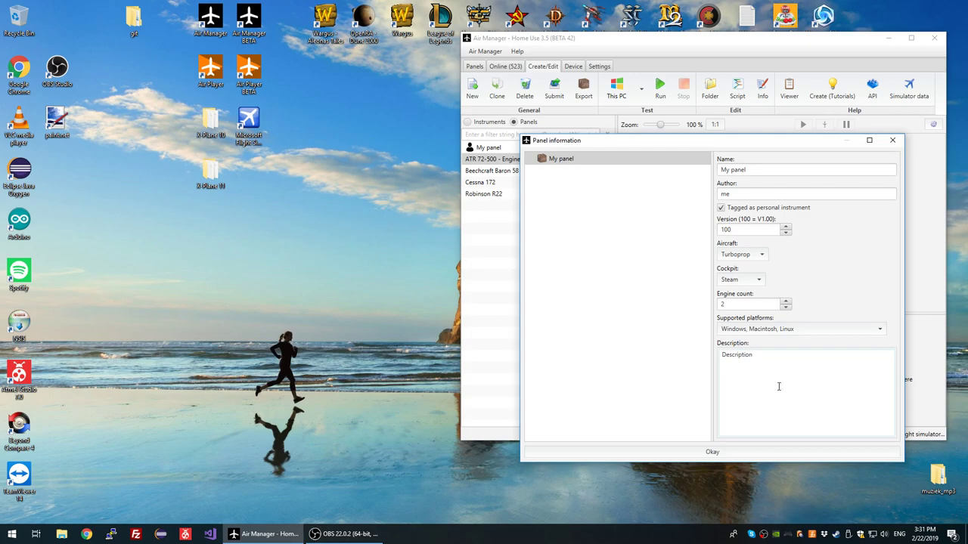
{"action": "left_click", "coordinate": [576, 162]}
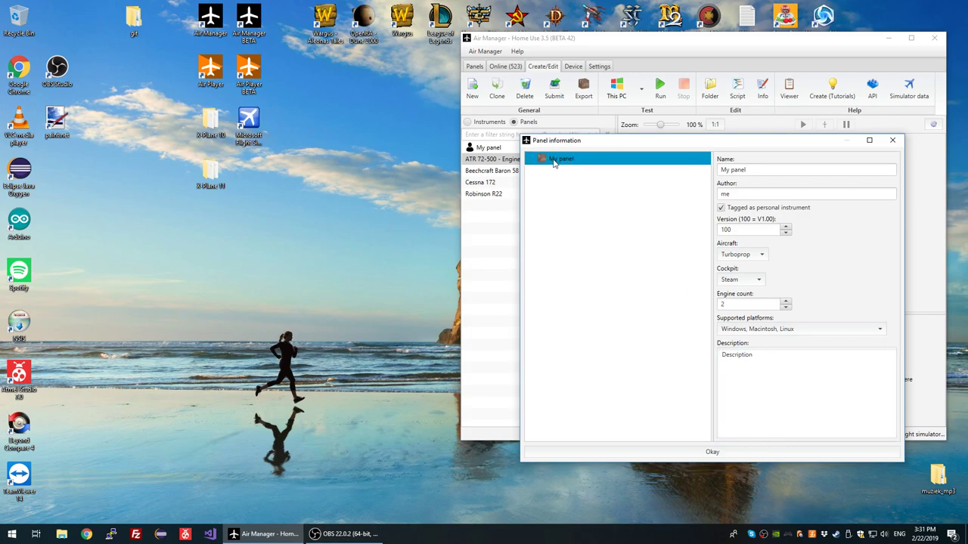
{"action": "right_click", "coordinate": [555, 163]}
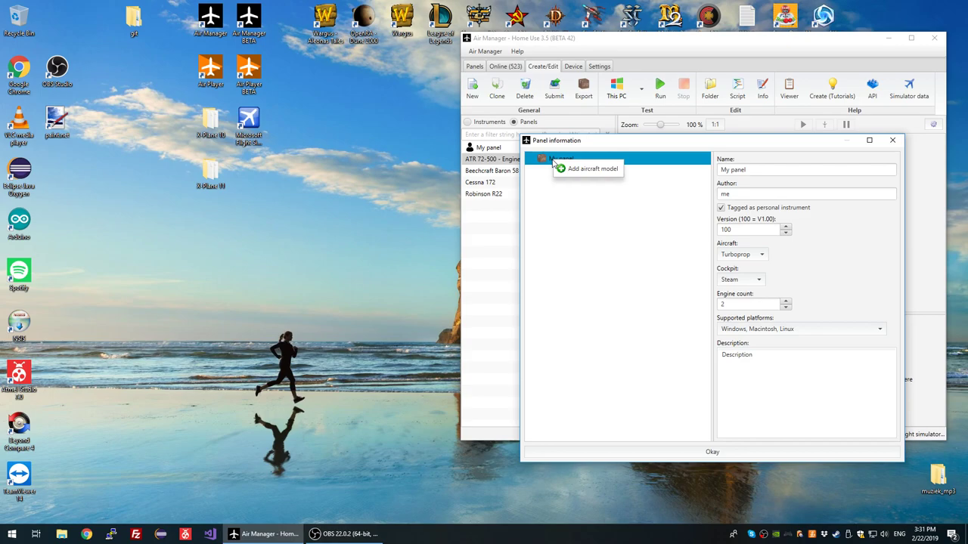
Add an aircraft model under My panel with make Beechcraft and model Baron B58
{"action": "left_click", "coordinate": [590, 170]}
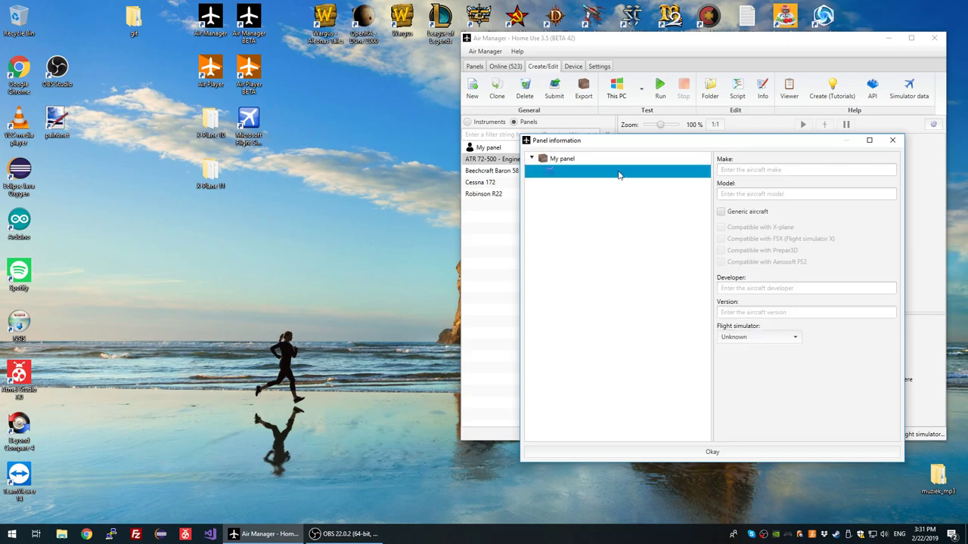
{"action": "left_click", "coordinate": [720, 171]}
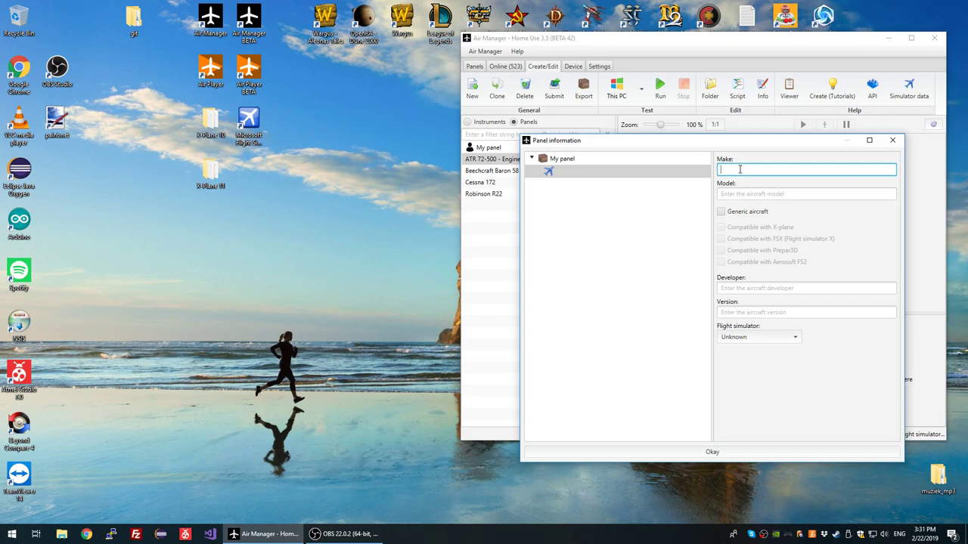
{"action": "type", "text": "Beechcraft"}
{"action": "key", "text": "Tab"}
{"action": "type", "text": "Baron"}
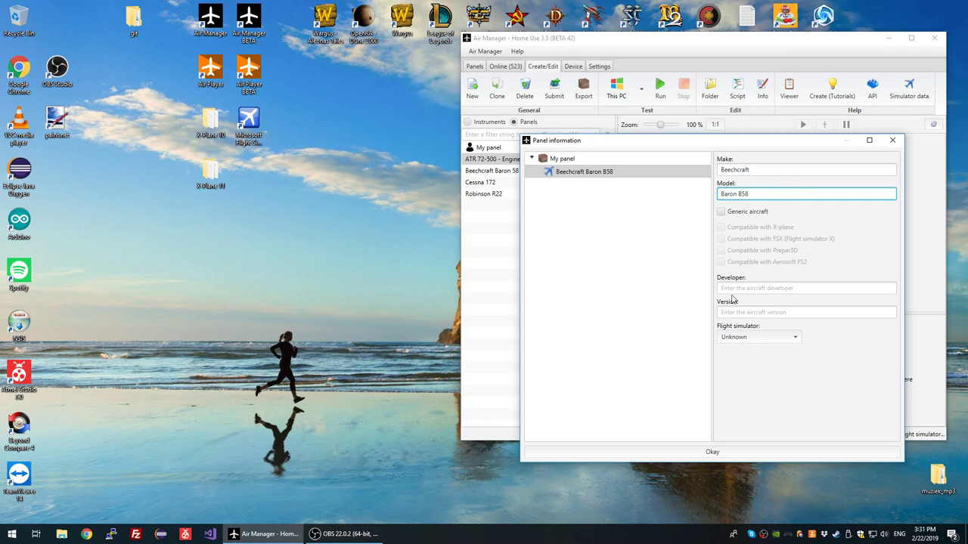
Mark it X-plane and FSX compatible, choose X-plane simulator, clear the developer, set generic
{"action": "left_click", "coordinate": [720, 212]}
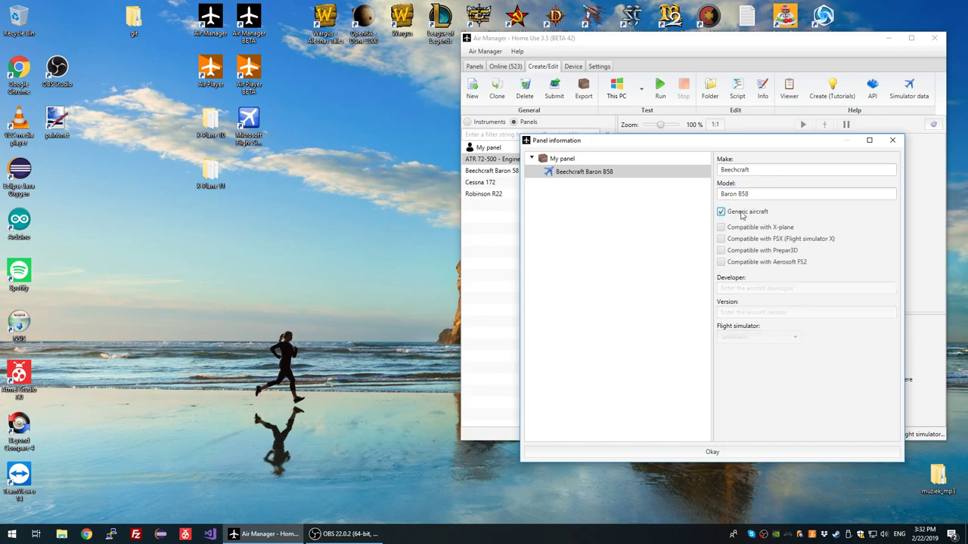
{"action": "left_click", "coordinate": [720, 228]}
{"action": "left_click", "coordinate": [721, 240]}
{"action": "left_click", "coordinate": [721, 211]}
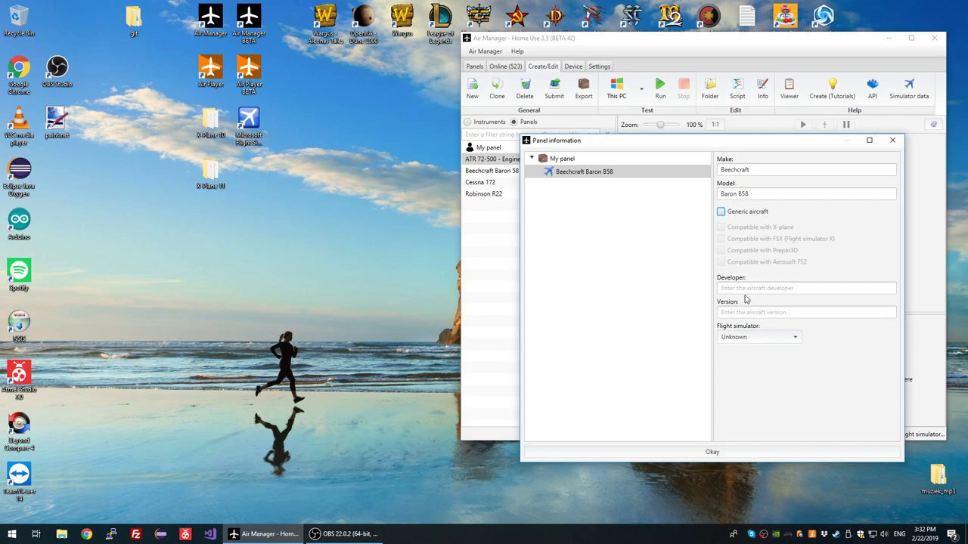
{"action": "left_click", "coordinate": [754, 341]}
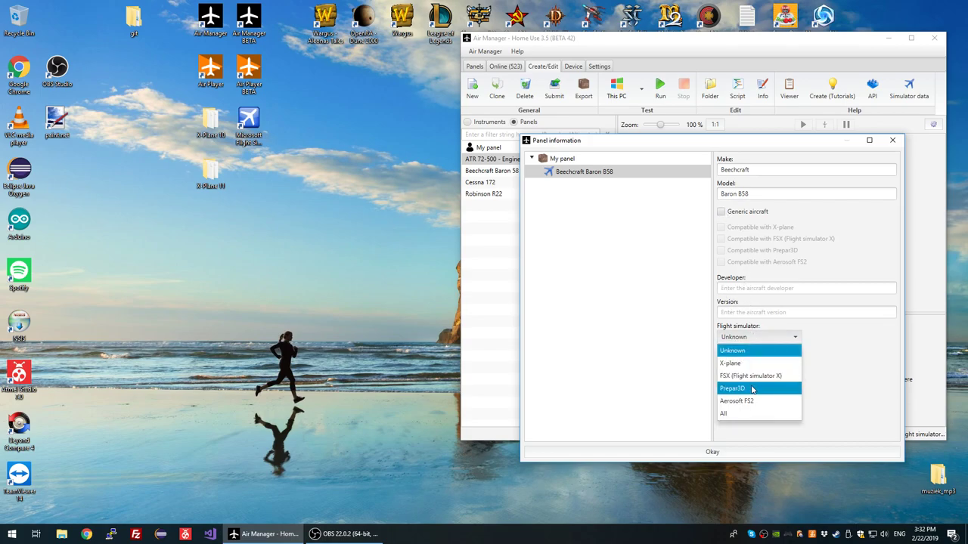
{"action": "left_click", "coordinate": [749, 370]}
{"action": "left_click", "coordinate": [746, 293]}
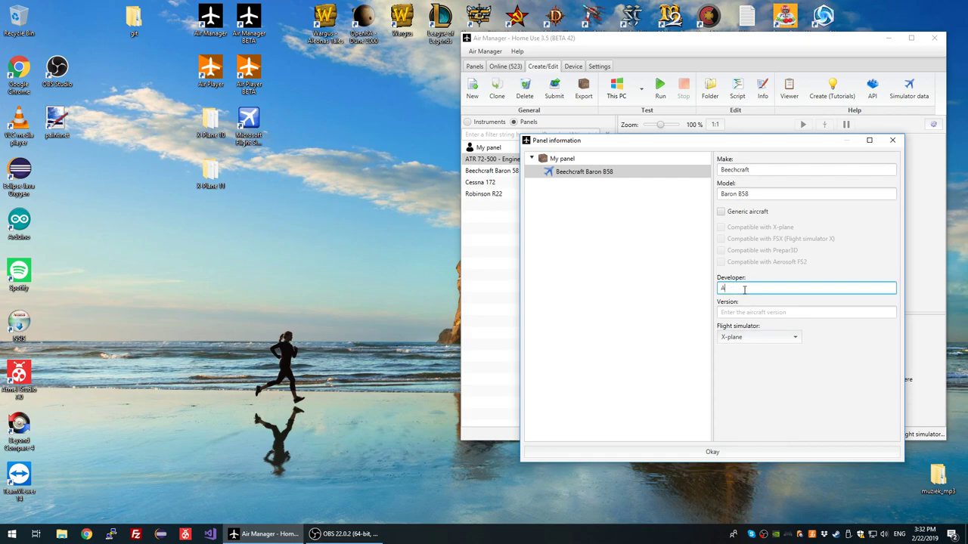
{"action": "double_click", "coordinate": [730, 288]}
{"action": "key", "text": "BackSpace"}
{"action": "left_click", "coordinate": [741, 214]}
Make the Baron B58 FSX compatible and add a blank layout to it
{"action": "left_click", "coordinate": [738, 240]}
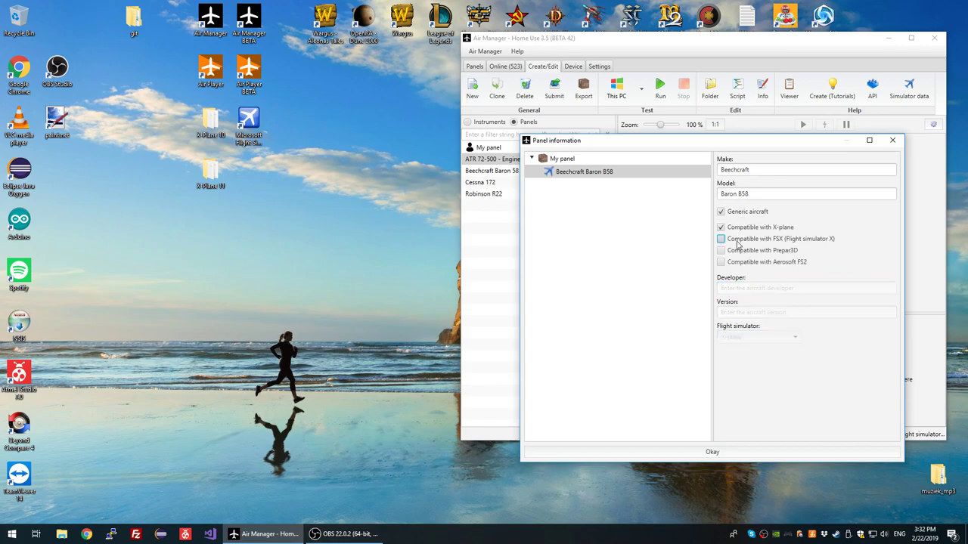
{"action": "right_click", "coordinate": [583, 174]}
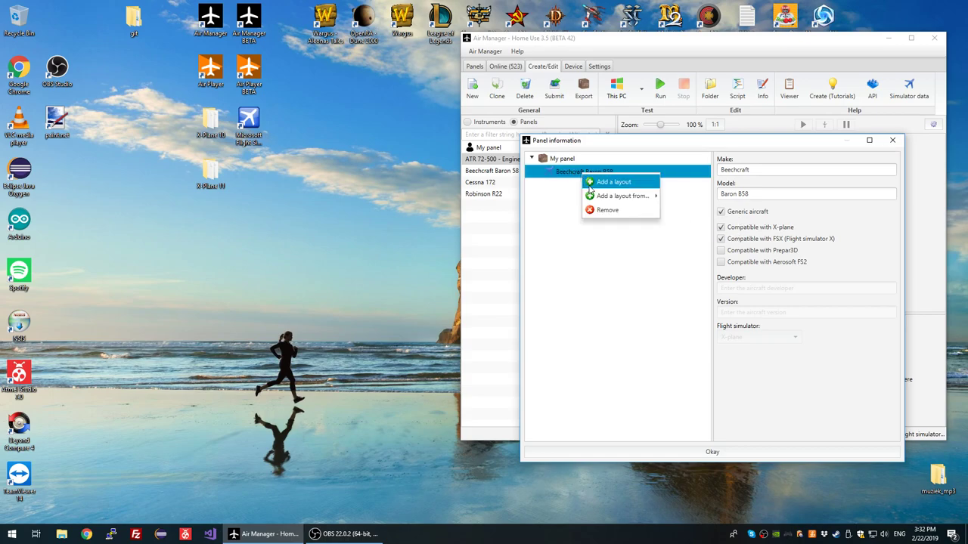
{"action": "mouse_move", "coordinate": [597, 200]}
{"action": "left_click", "coordinate": [611, 183]}
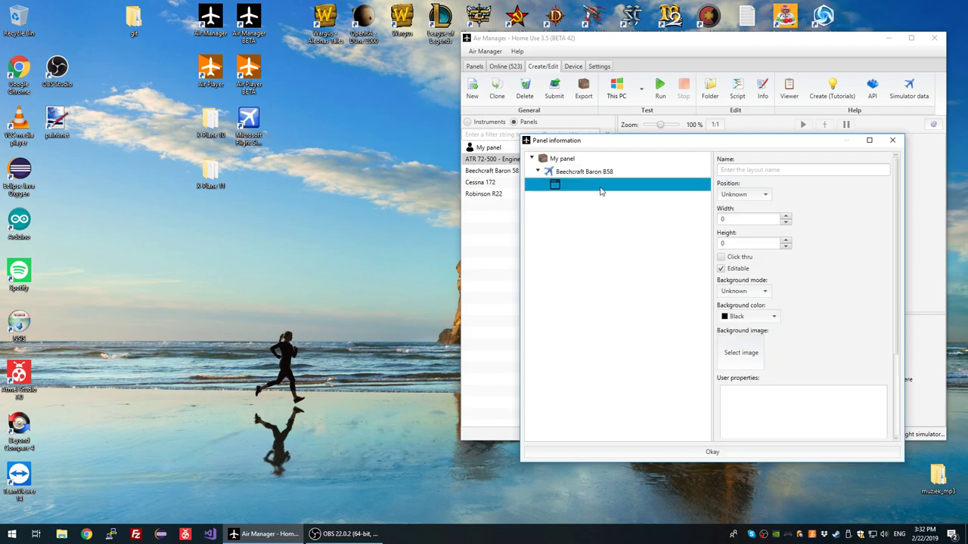
{"action": "scroll", "coordinate": [809, 370], "scroll_direction": "down", "scroll_amount": 1}
{"action": "scroll", "coordinate": [804, 356], "scroll_direction": "up", "scroll_amount": 1}
Remove the blank layout and bring up the option to add a layout from My panel
{"action": "right_click", "coordinate": [578, 185]}
{"action": "left_click", "coordinate": [598, 205]}
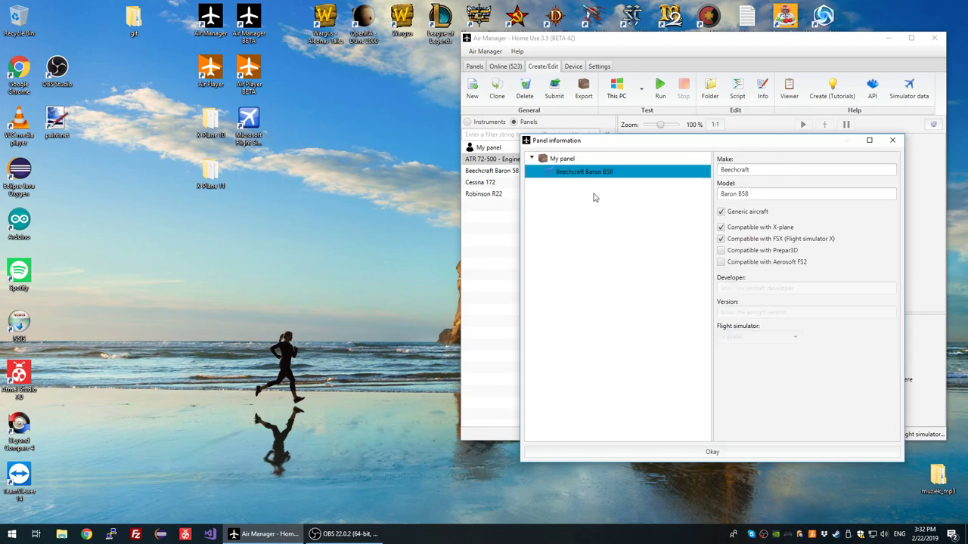
{"action": "right_click", "coordinate": [574, 180]}
{"action": "mouse_move", "coordinate": [586, 198]}
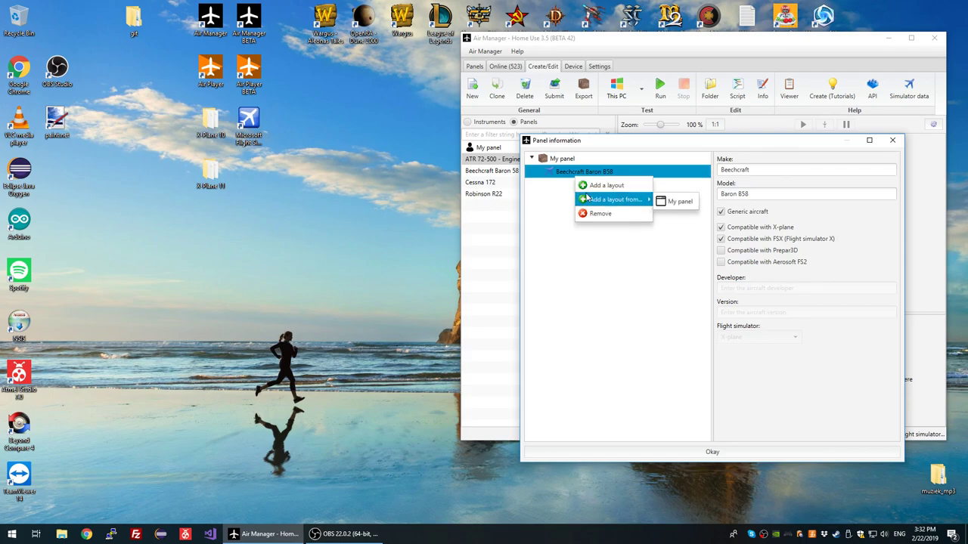
Add a copy of the My panel layout under the Baron B58 and show its properties
{"action": "left_click", "coordinate": [680, 203]}
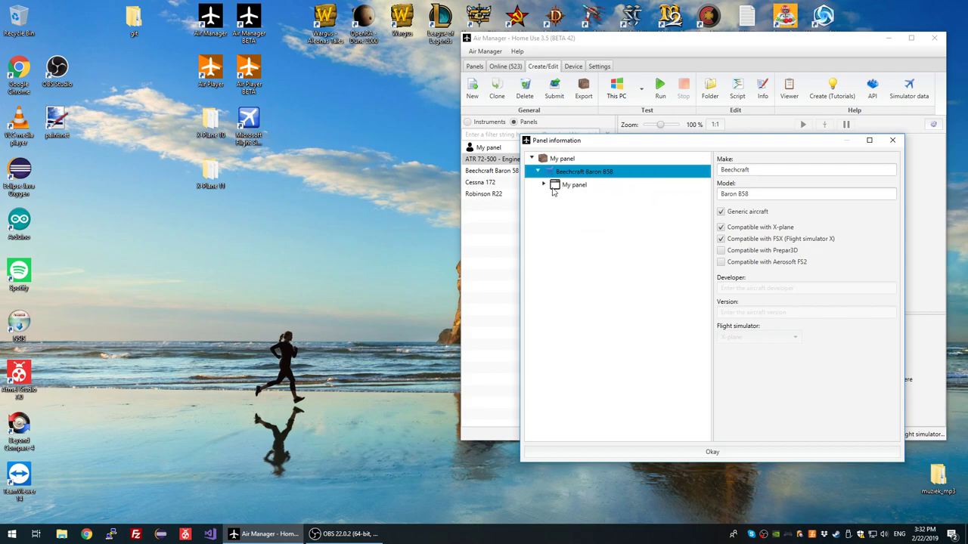
{"action": "left_click", "coordinate": [545, 186]}
{"action": "left_click", "coordinate": [580, 187]}
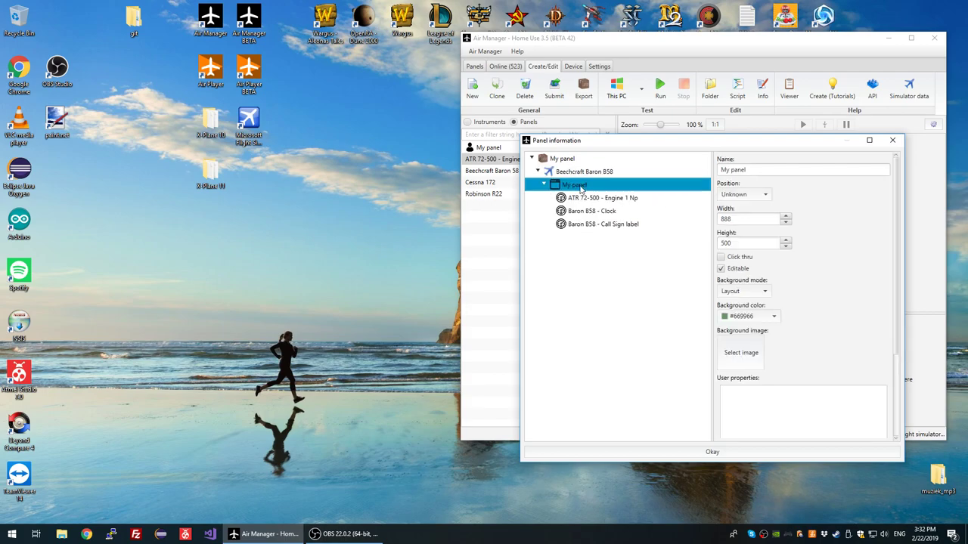
{"action": "double_click", "coordinate": [756, 171]}
{"action": "left_click", "coordinate": [757, 171]}
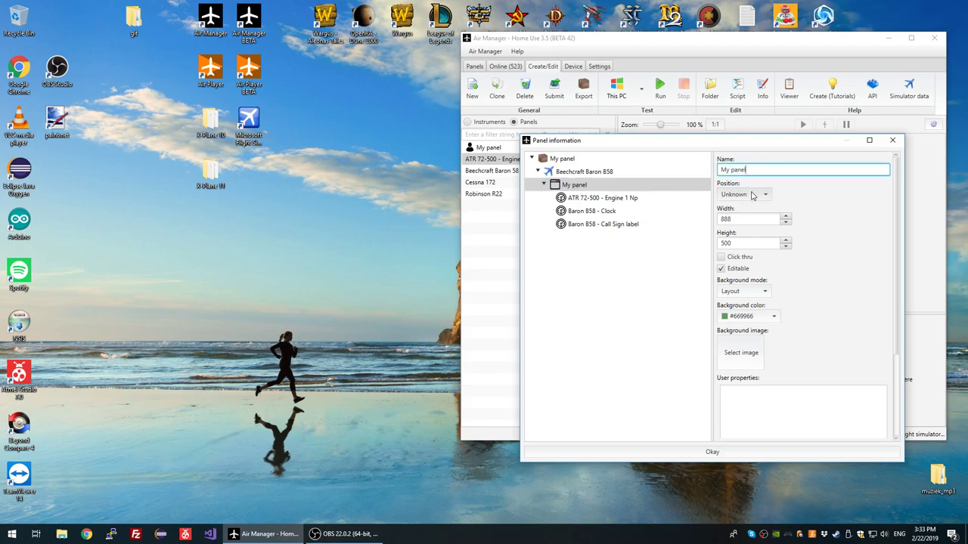
{"action": "left_click_drag", "start_coordinate": [748, 170], "coordinate": [708, 170]}
{"action": "left_click", "coordinate": [753, 171]}
Set the copied layout's position to Center and description to 'Description for layout'
{"action": "left_click", "coordinate": [755, 196]}
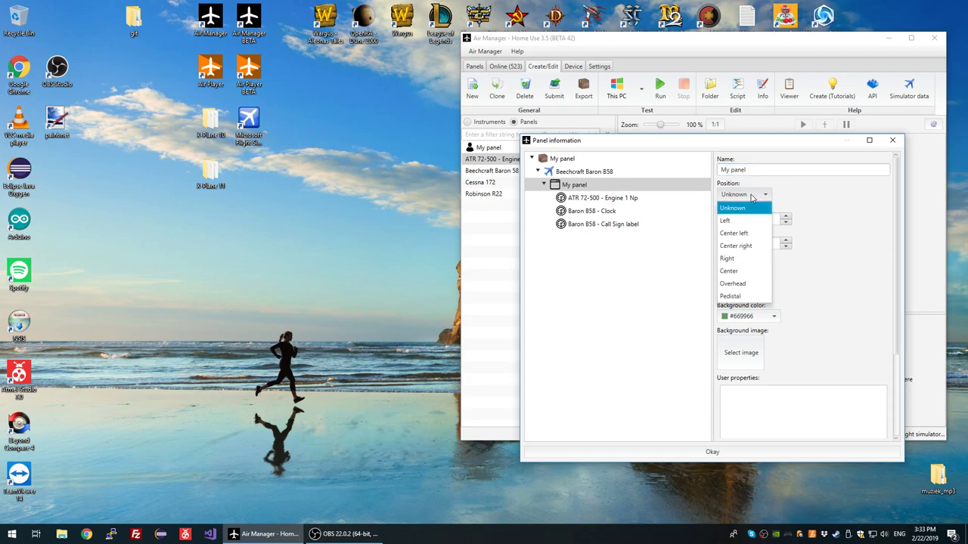
{"action": "left_click", "coordinate": [740, 273]}
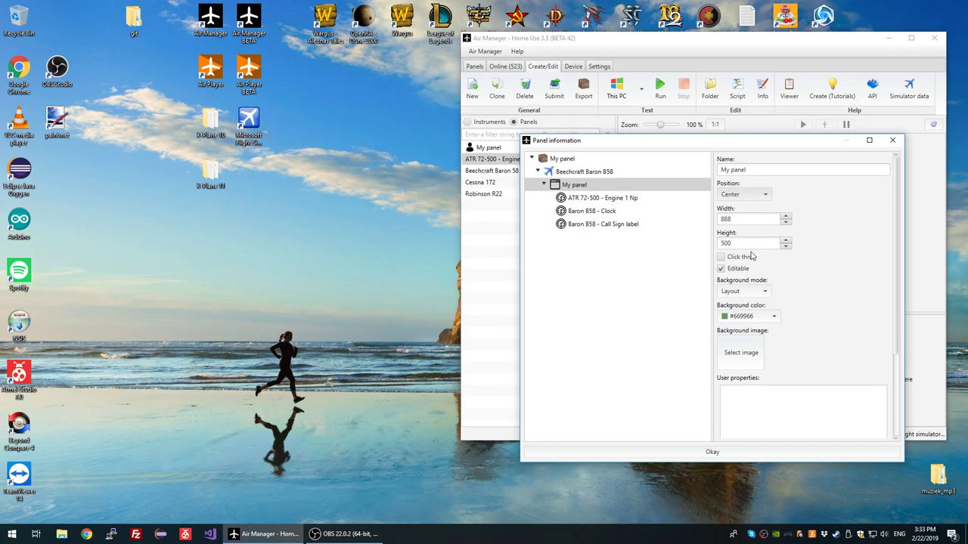
{"action": "scroll", "coordinate": [751, 256], "scroll_direction": "down", "scroll_amount": 1}
{"action": "scroll", "coordinate": [751, 257], "scroll_direction": "down", "scroll_amount": 1}
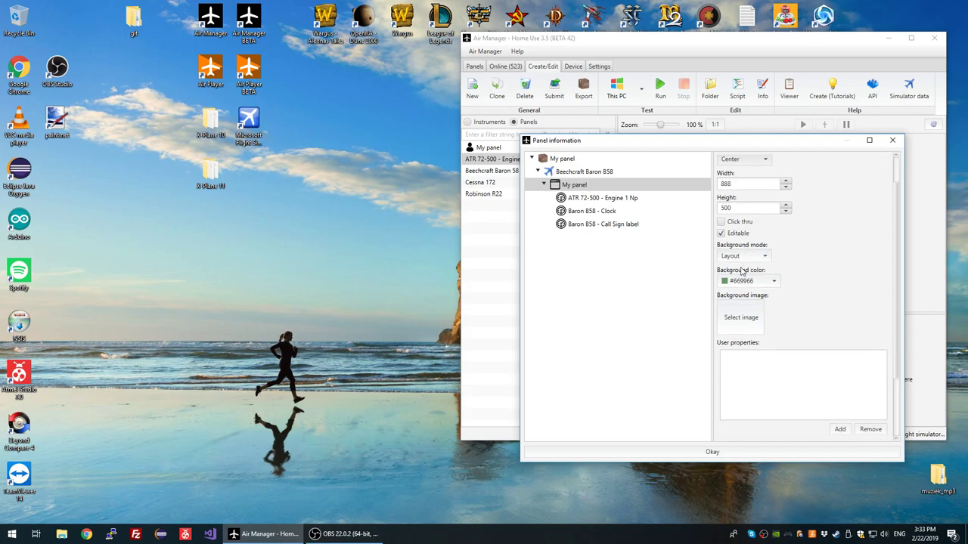
{"action": "scroll", "coordinate": [740, 283], "scroll_direction": "down", "scroll_amount": 1}
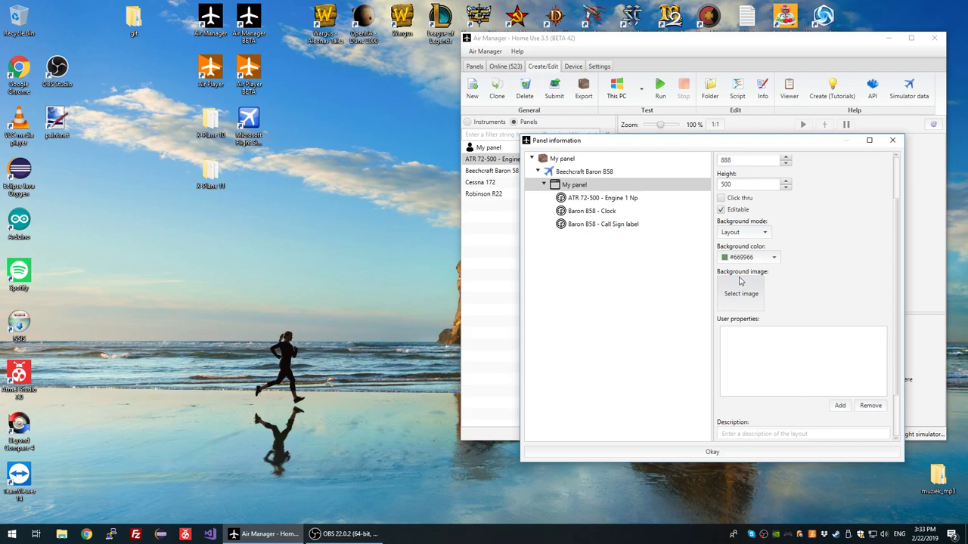
{"action": "scroll", "coordinate": [741, 278], "scroll_direction": "down", "scroll_amount": 2}
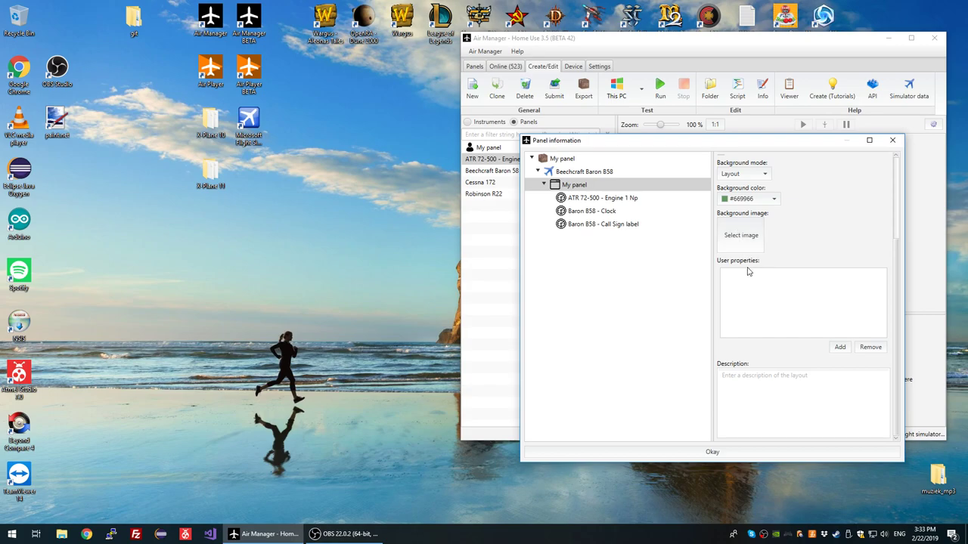
{"action": "left_click", "coordinate": [778, 385]}
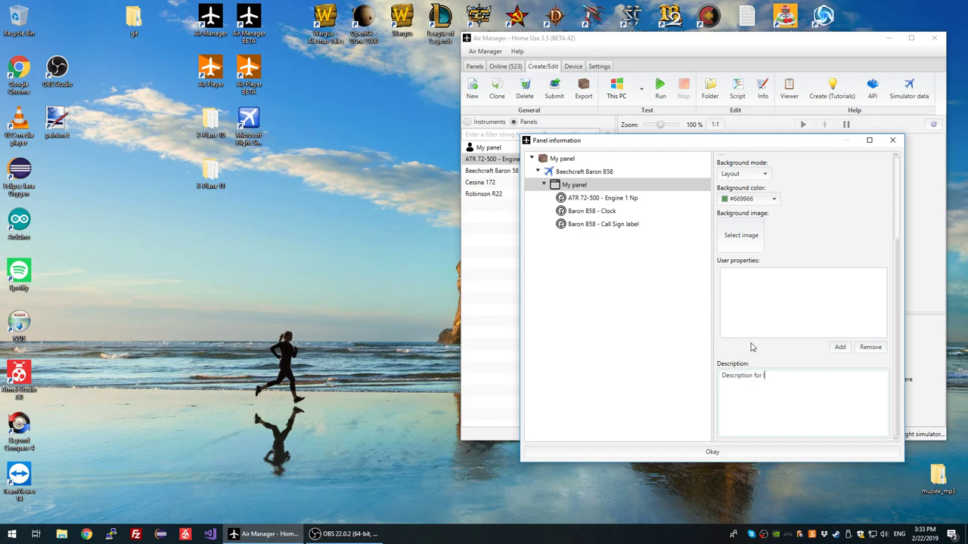
{"action": "triple_click", "coordinate": [830, 380]}
{"action": "left_click", "coordinate": [804, 378]}
{"action": "left_click", "coordinate": [622, 186]}
{"action": "left_click", "coordinate": [609, 199]}
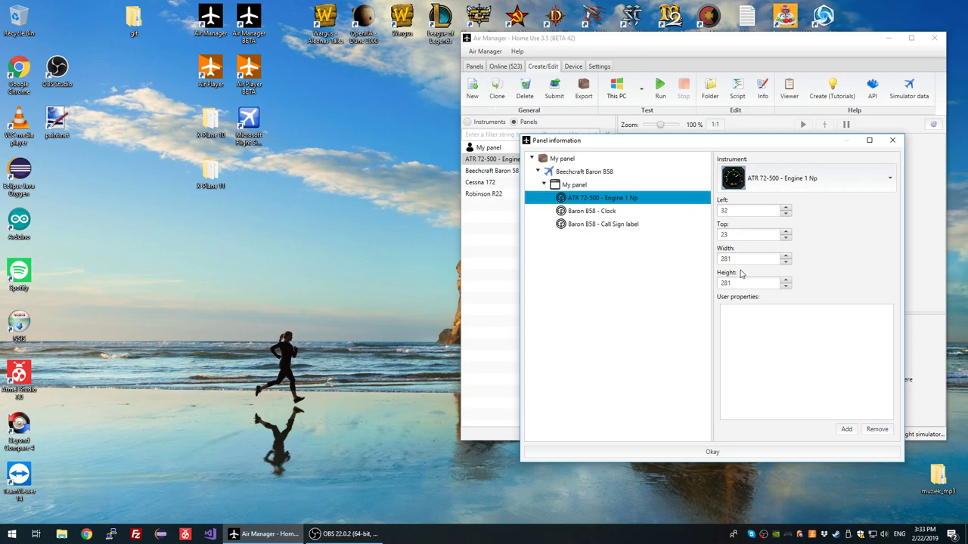
{"action": "left_click", "coordinate": [623, 214]}
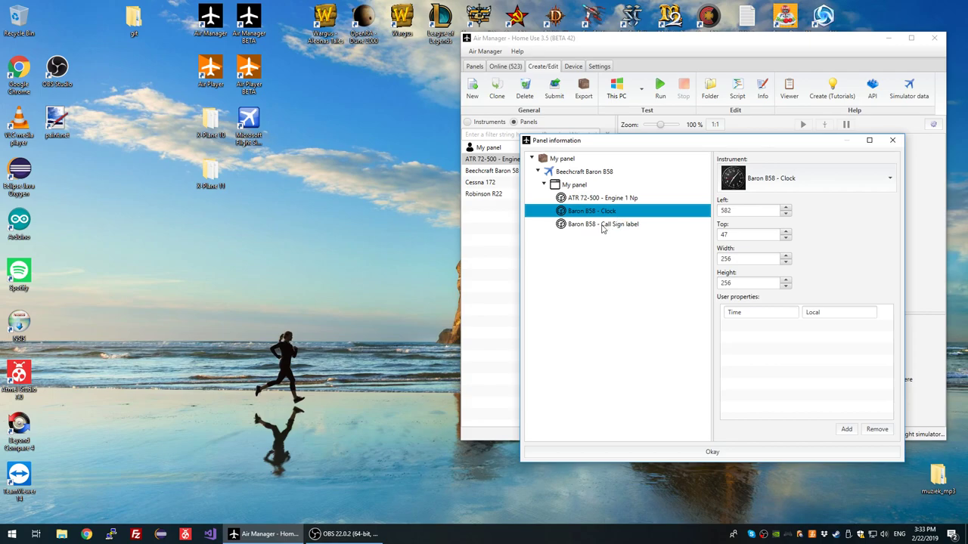
{"action": "left_click", "coordinate": [576, 228]}
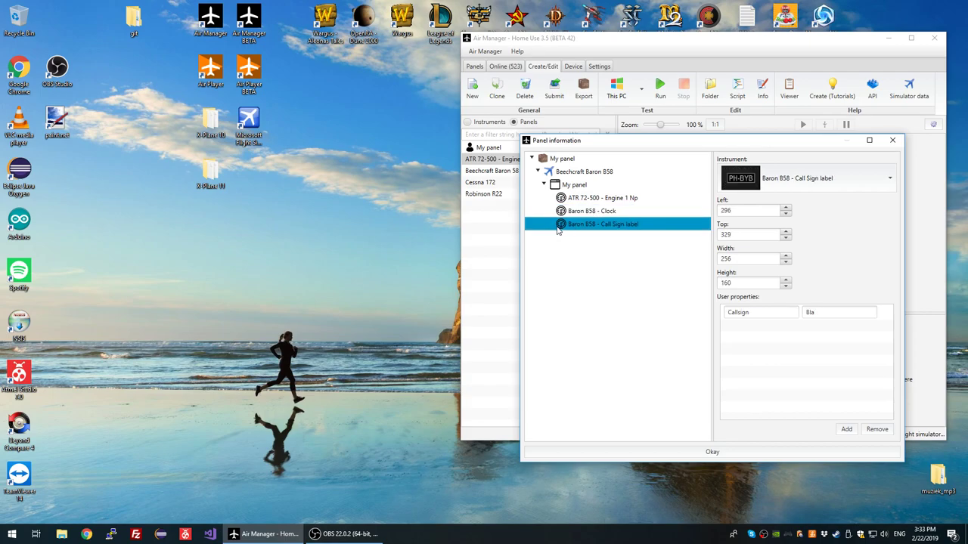
{"action": "left_click", "coordinate": [810, 312]}
{"action": "double_click", "coordinate": [810, 312]}
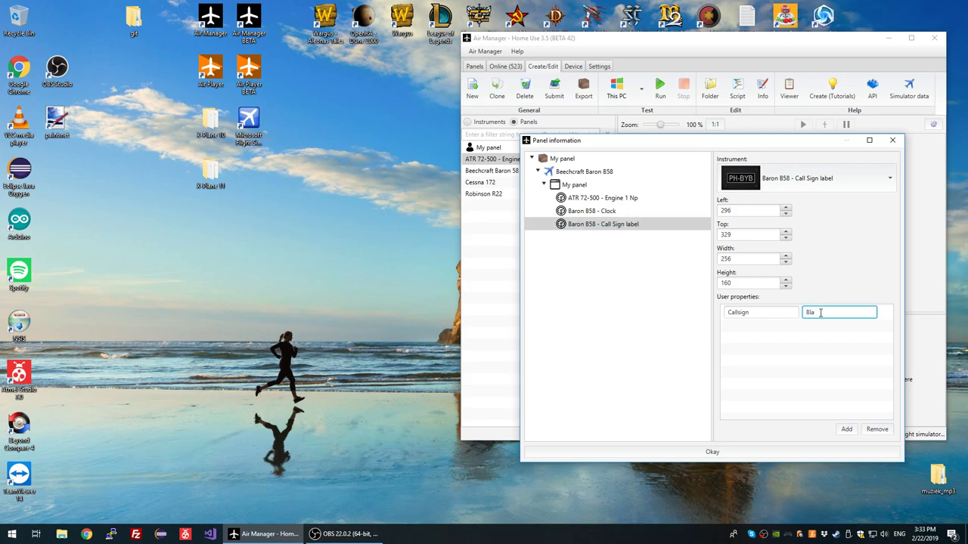
{"action": "left_click", "coordinate": [571, 186]}
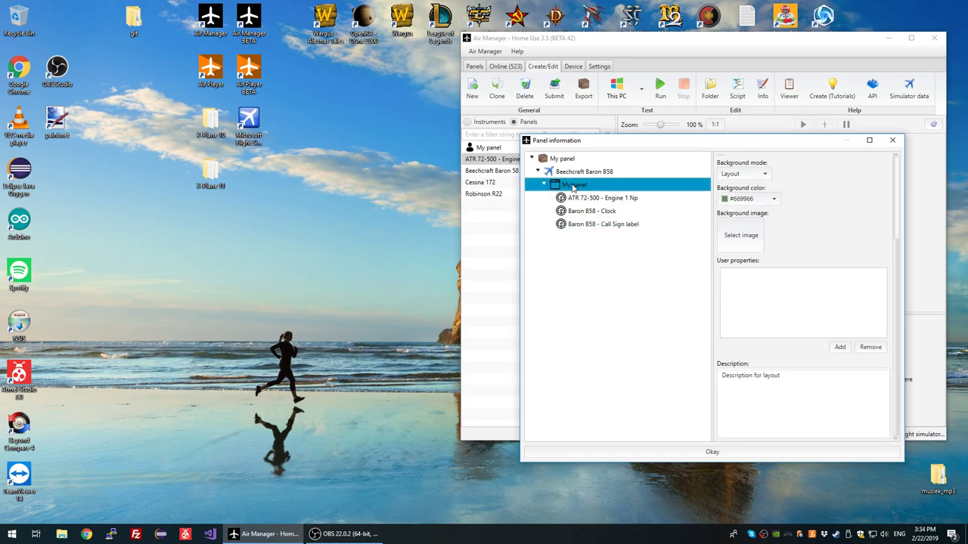
{"action": "left_click", "coordinate": [602, 225]}
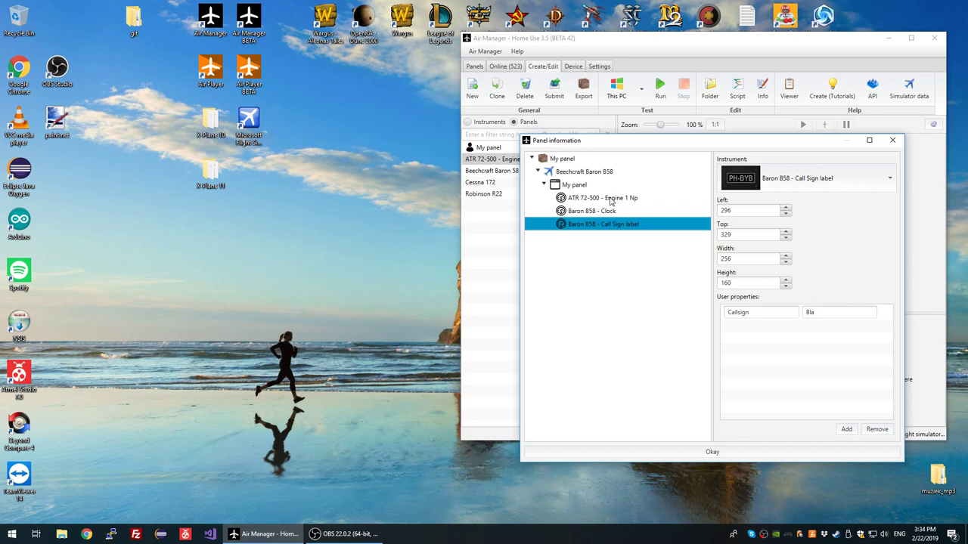
{"action": "left_click", "coordinate": [544, 185]}
Add a second copy of the My panel layout to the Baron B58
{"action": "left_click", "coordinate": [583, 173]}
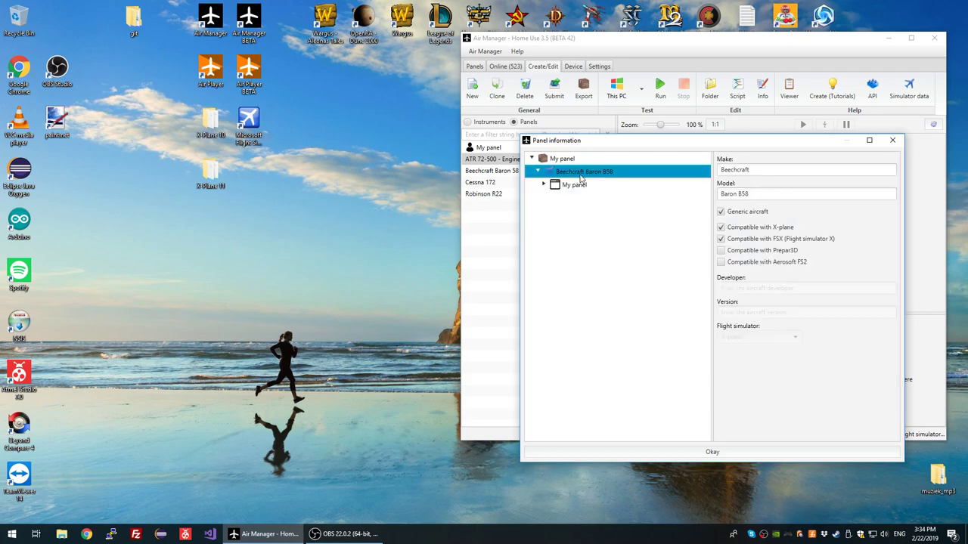
{"action": "right_click", "coordinate": [581, 176]}
{"action": "mouse_move", "coordinate": [631, 198]}
{"action": "left_click", "coordinate": [670, 201]}
Rename the two layouts First and Second and expand both to show their instruments
{"action": "left_click", "coordinate": [571, 188]}
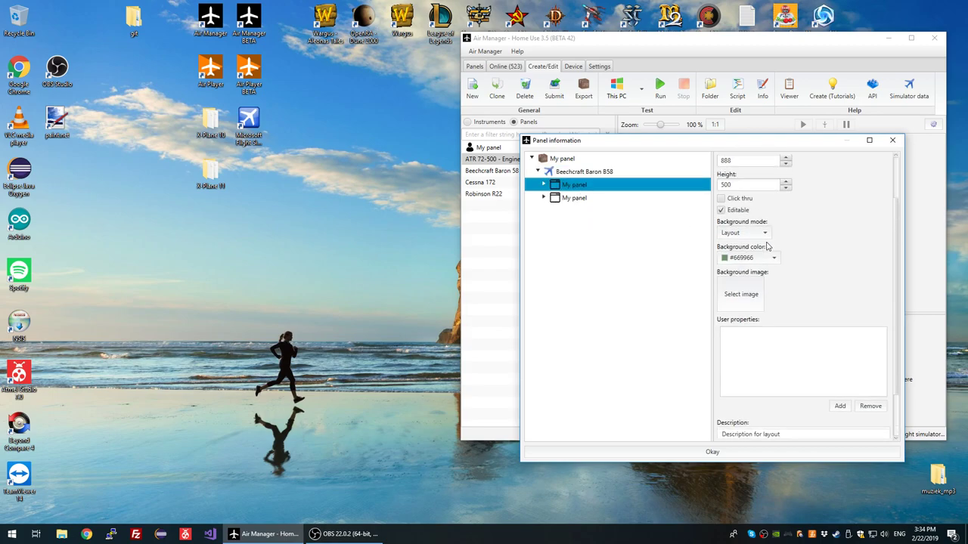
{"action": "key", "text": "ctrl+a"}
{"action": "type", "text": "First"}
{"action": "left_click", "coordinate": [604, 198]}
{"action": "key", "text": "ctrl+a"}
{"action": "type", "text": "Secon"}
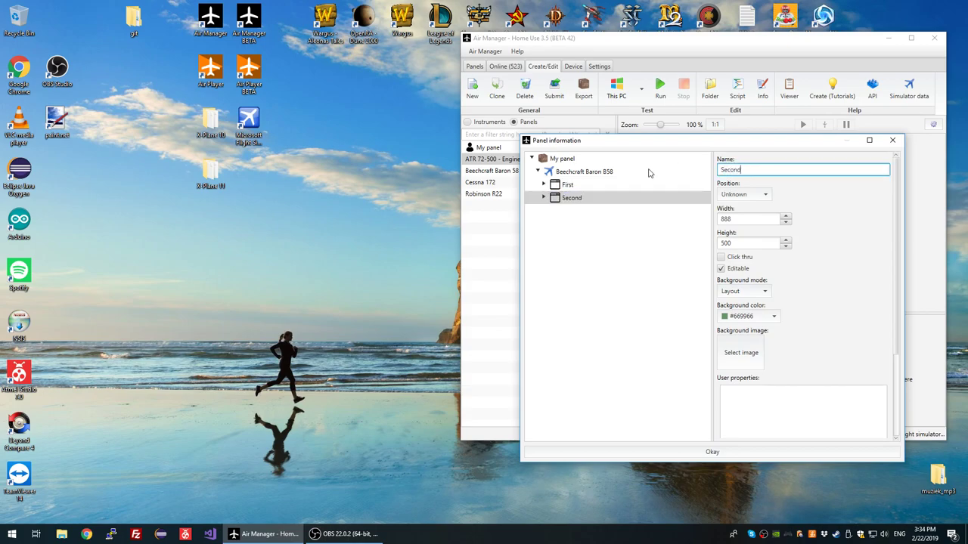
{"action": "left_click", "coordinate": [546, 199]}
{"action": "left_click", "coordinate": [544, 185]}
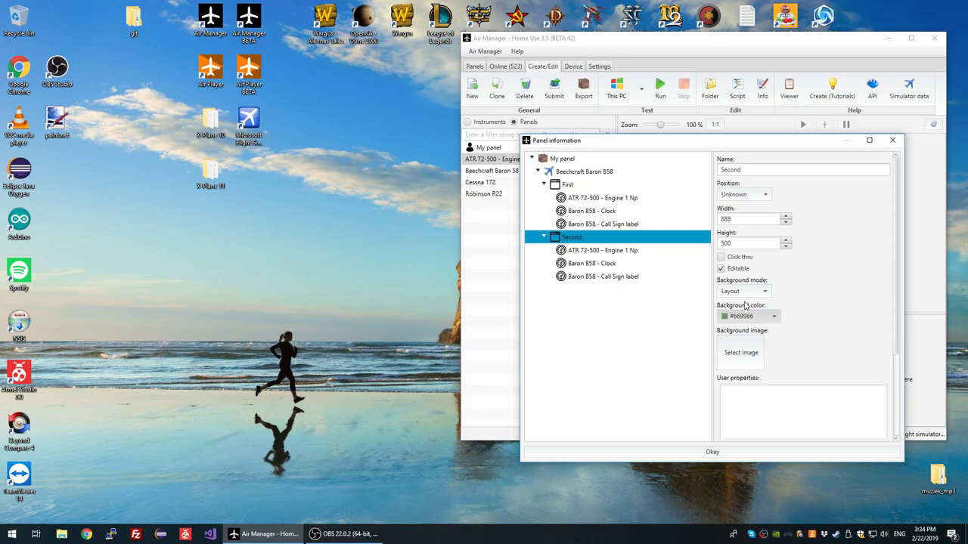
Give the Second layout a red background and set its call-sign label to 'Second'
{"action": "left_click", "coordinate": [777, 319]}
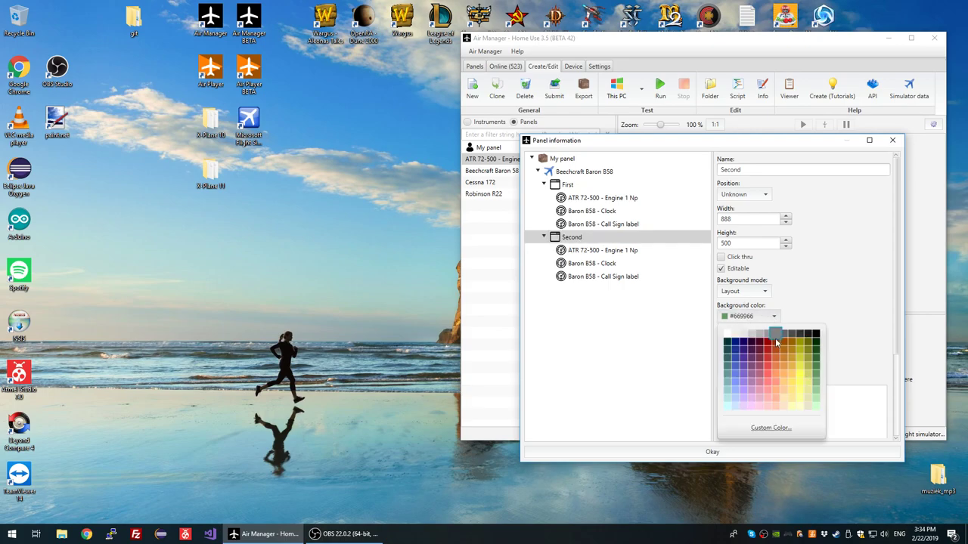
{"action": "left_click", "coordinate": [766, 357]}
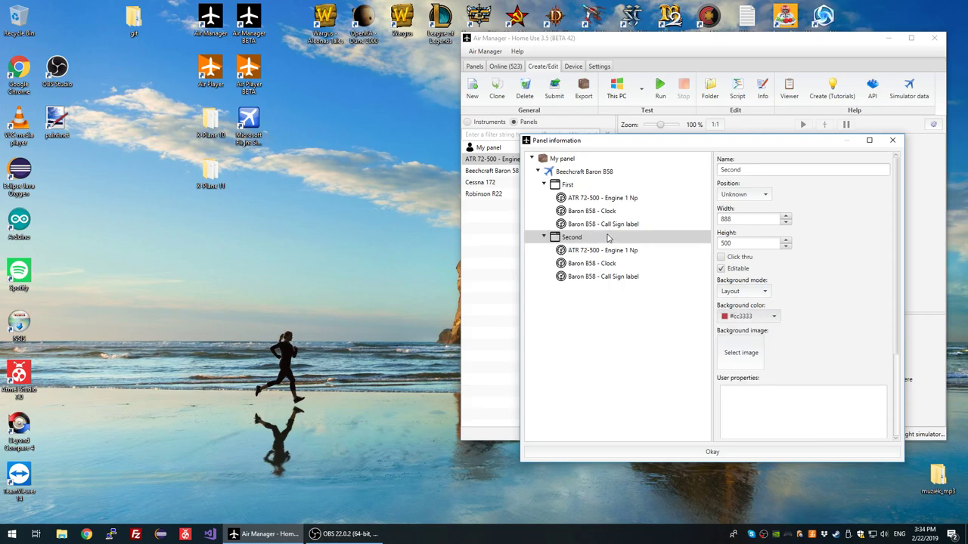
{"action": "left_click", "coordinate": [613, 278]}
{"action": "double_click", "coordinate": [806, 313]}
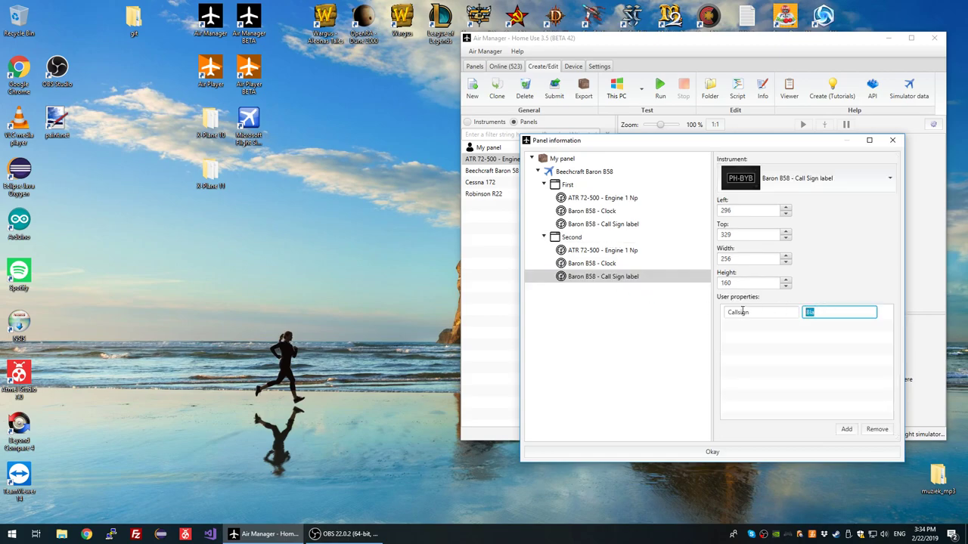
{"action": "type", "text": "Second"}
Set the First layout's call-sign label to 'First' and collapse both layouts
{"action": "left_click", "coordinate": [651, 225]}
{"action": "double_click", "coordinate": [820, 312]}
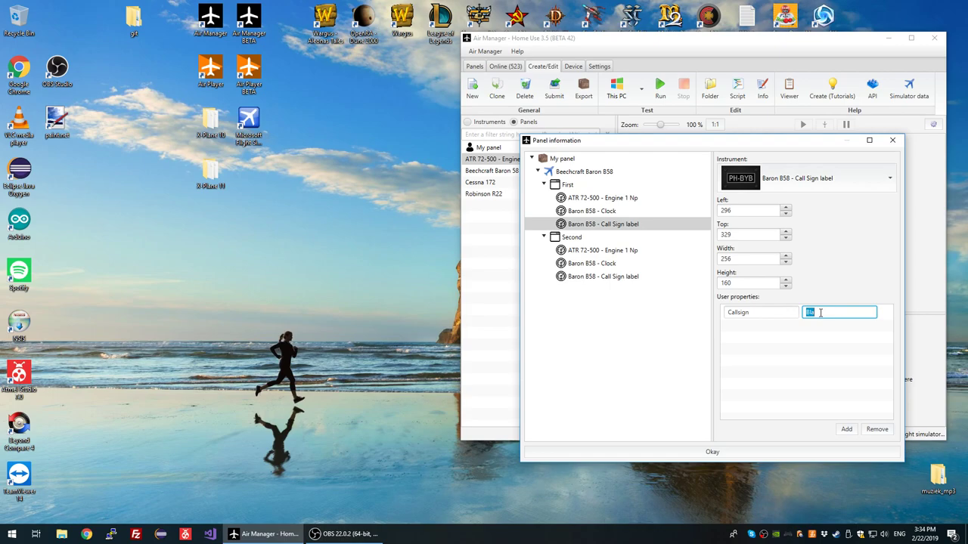
{"action": "type", "text": "First"}
{"action": "left_click", "coordinate": [607, 186]}
{"action": "left_click", "coordinate": [597, 239]}
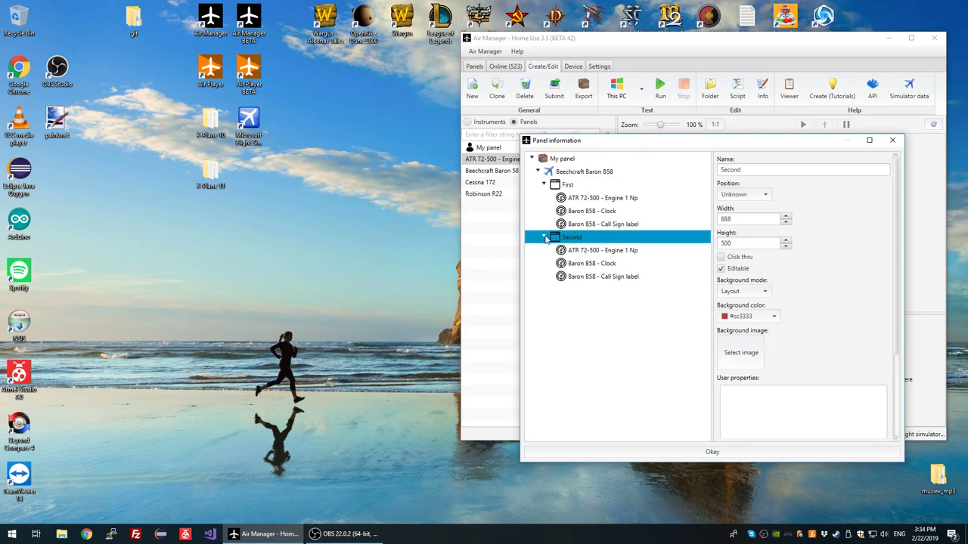
{"action": "left_click", "coordinate": [546, 239]}
{"action": "left_click", "coordinate": [543, 185]}
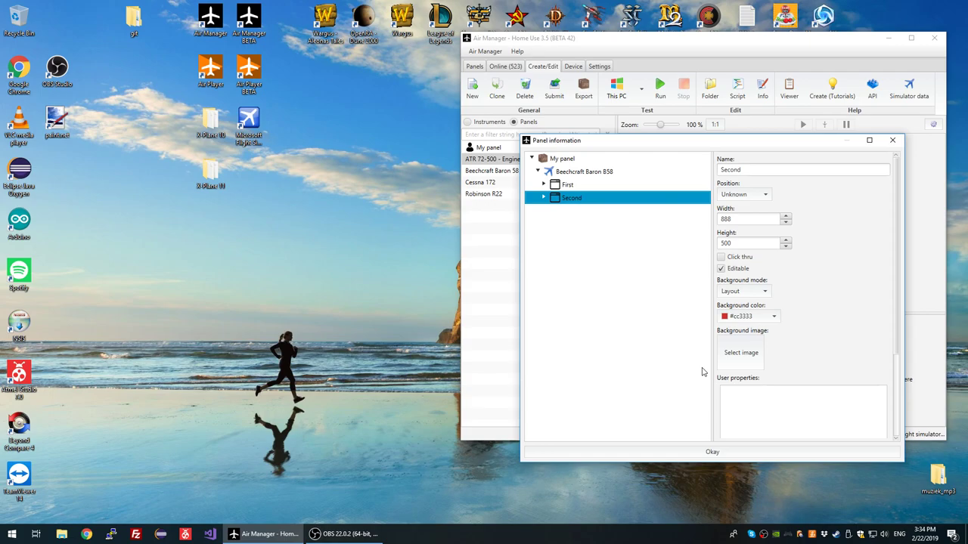
Set the Baron B58 Second layout's position to Center
{"action": "left_click", "coordinate": [584, 173]}
{"action": "left_click", "coordinate": [583, 198]}
{"action": "left_click", "coordinate": [585, 185]}
{"action": "left_click", "coordinate": [588, 198]}
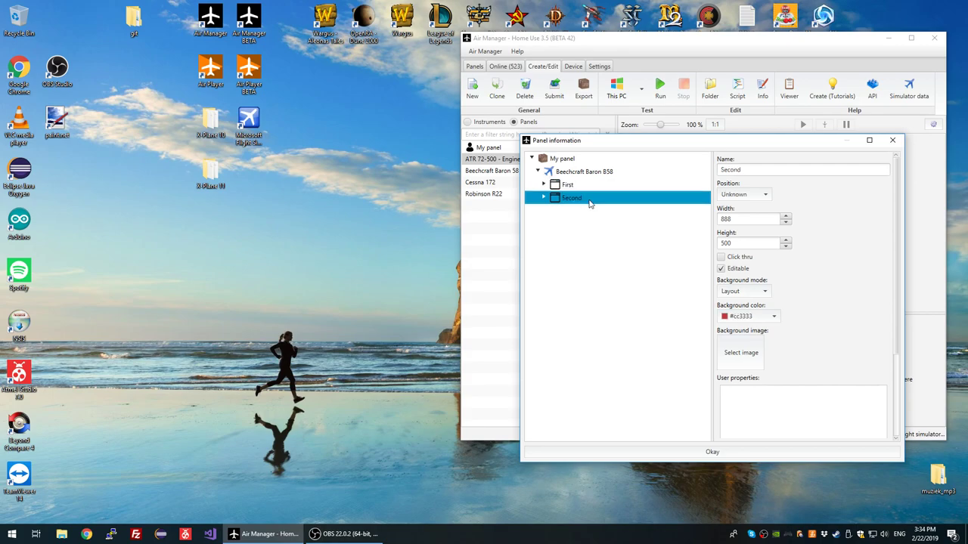
{"action": "left_click", "coordinate": [766, 195]}
{"action": "left_click", "coordinate": [751, 271]}
Confirm My panel's information and show the ATR 72-500 - Engine panel's info
{"action": "left_click", "coordinate": [590, 187]}
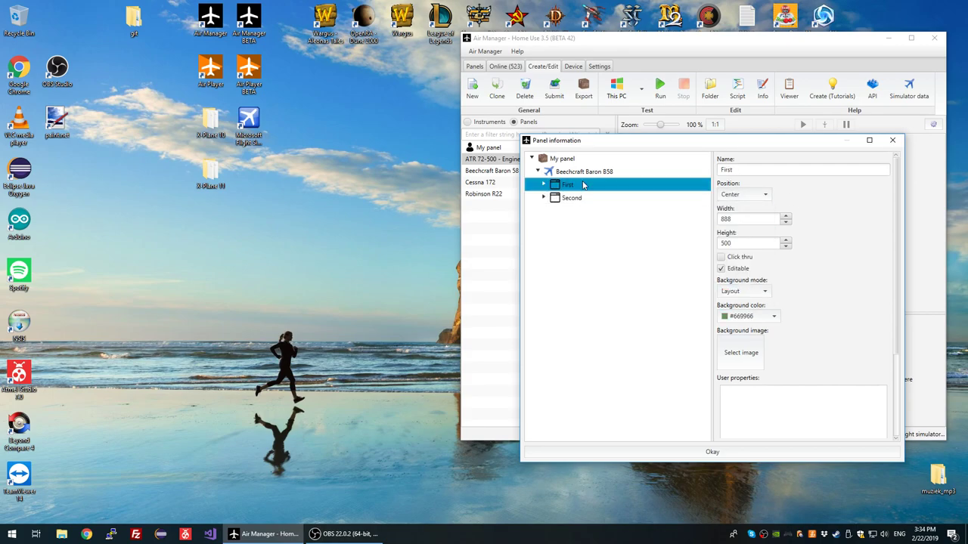
{"action": "left_click", "coordinate": [711, 453]}
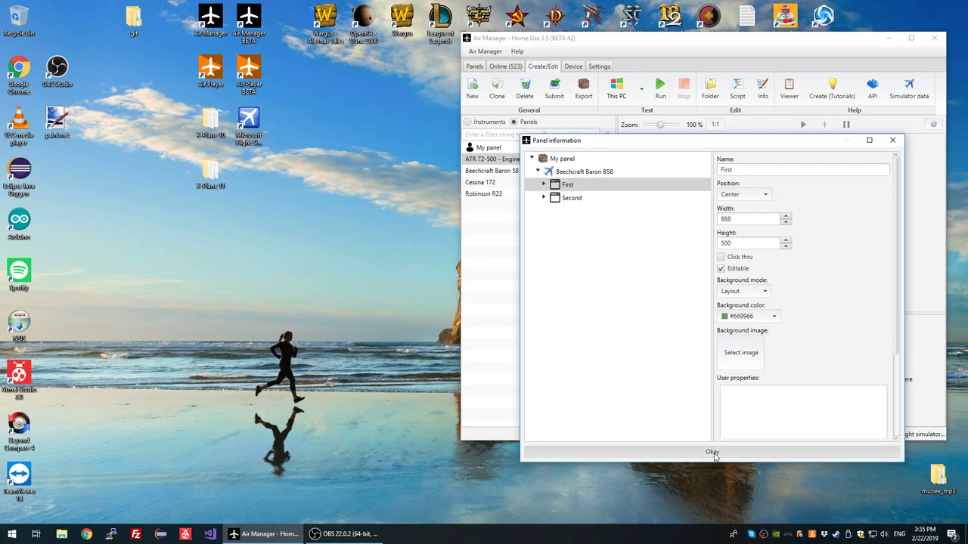
{"action": "left_click", "coordinate": [538, 160]}
{"action": "left_click", "coordinate": [765, 93]}
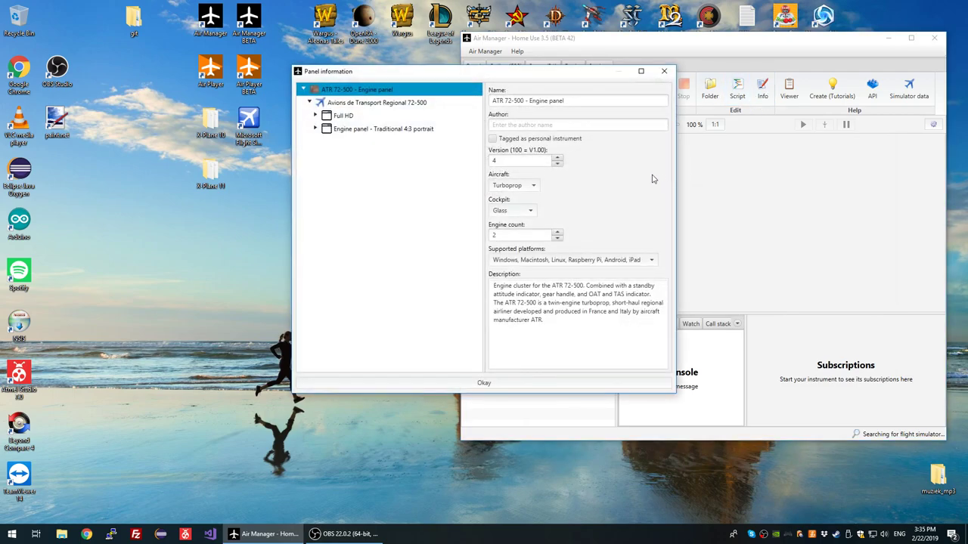
Test-run My panel with the Beechcraft Baron B58 First layout
{"action": "left_click", "coordinate": [662, 73]}
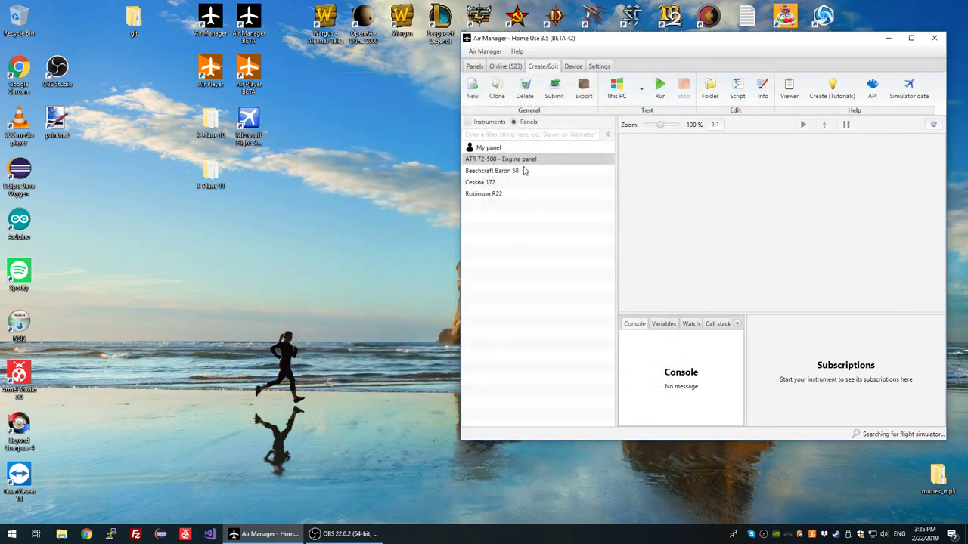
{"action": "left_click", "coordinate": [524, 149]}
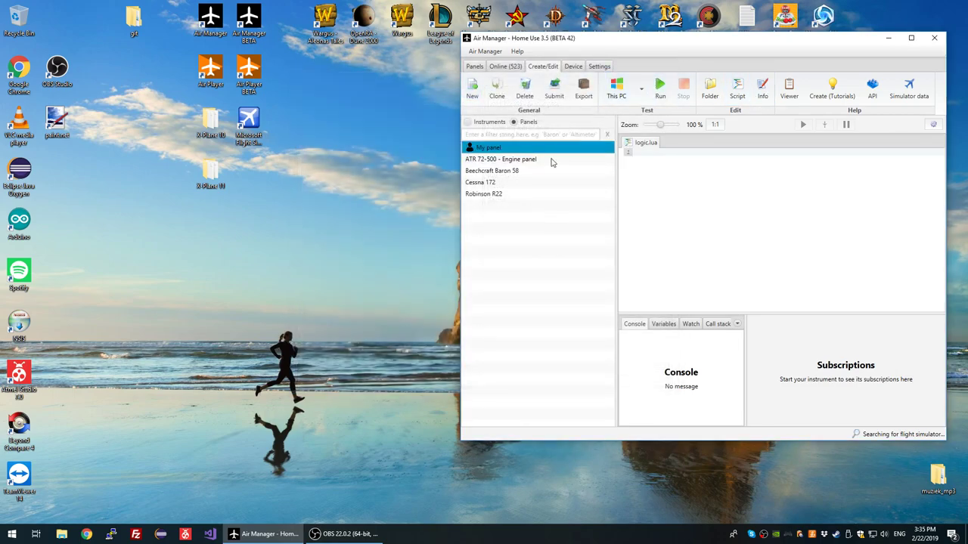
{"action": "right_click", "coordinate": [493, 150]}
{"action": "mouse_move", "coordinate": [504, 157]}
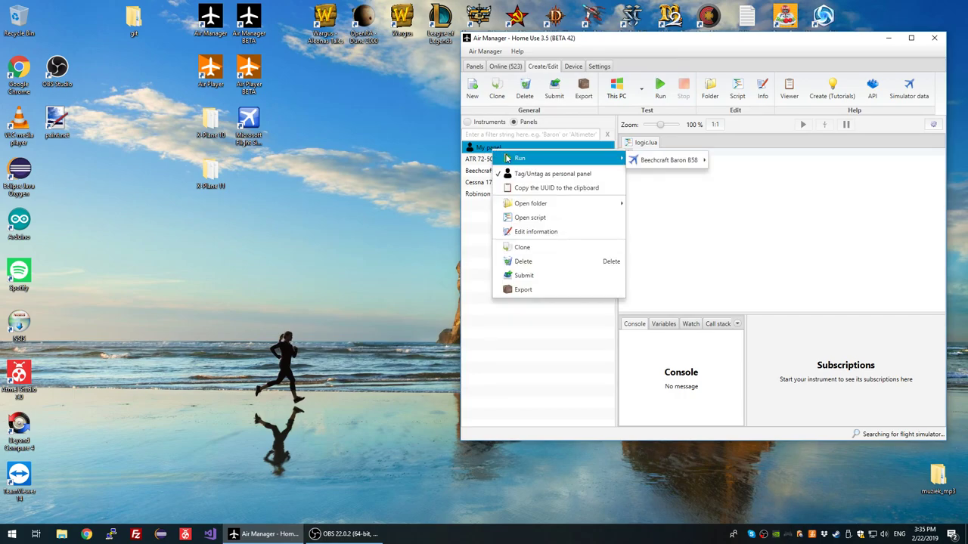
{"action": "mouse_move", "coordinate": [647, 161]}
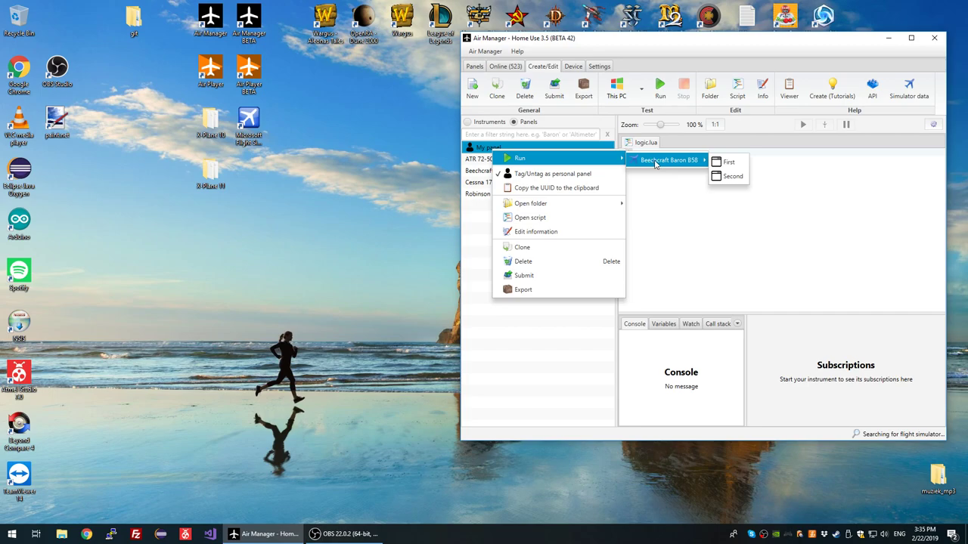
{"action": "left_click", "coordinate": [729, 163]}
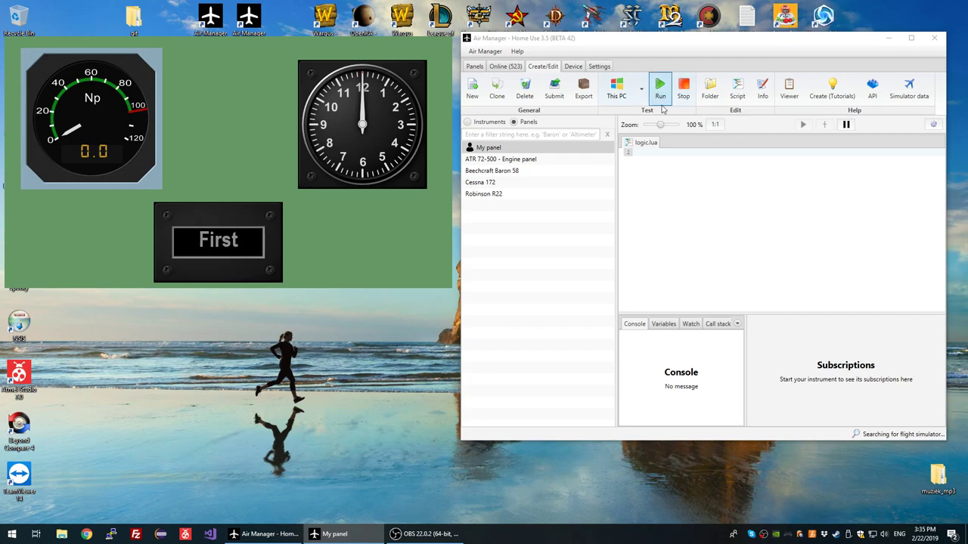
Run My panel again with the Second layout, then stop the run
{"action": "right_click", "coordinate": [526, 150]}
{"action": "mouse_move", "coordinate": [728, 157]}
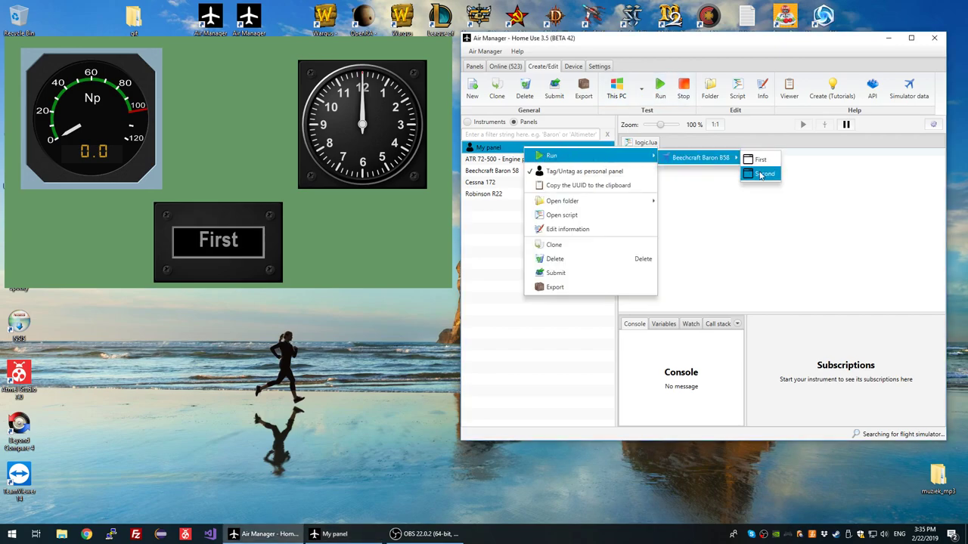
{"action": "left_click", "coordinate": [761, 174]}
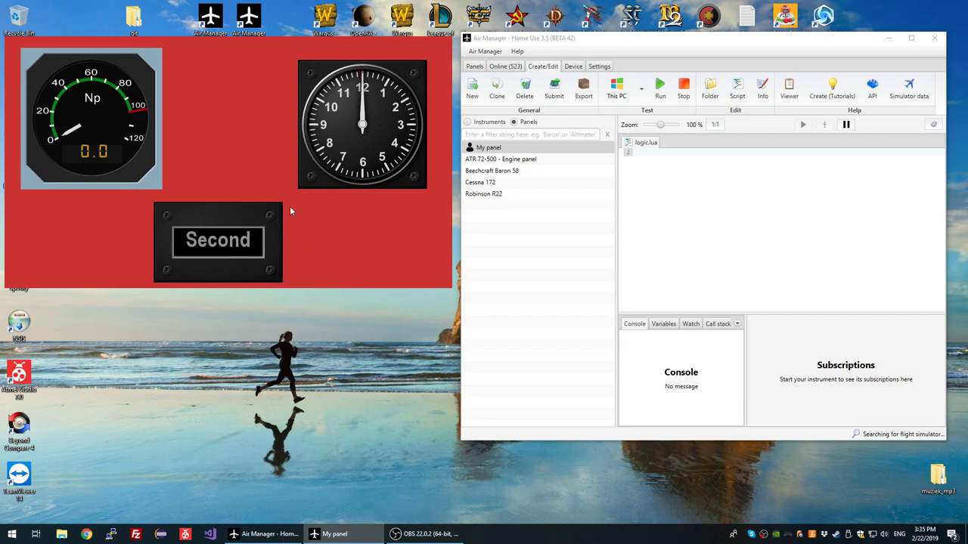
{"action": "left_click", "coordinate": [686, 96]}
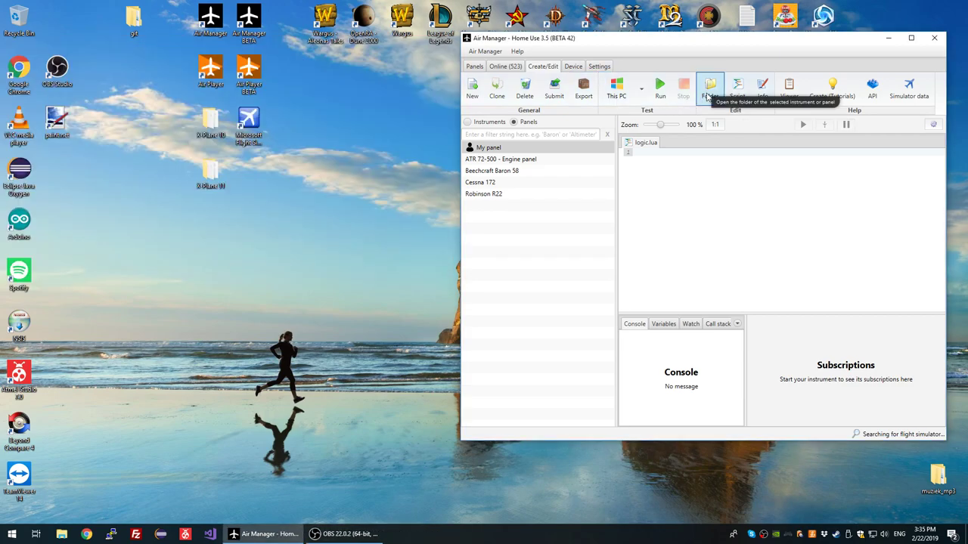
Open My panel's directory in File Explorer
{"action": "left_click", "coordinate": [709, 89]}
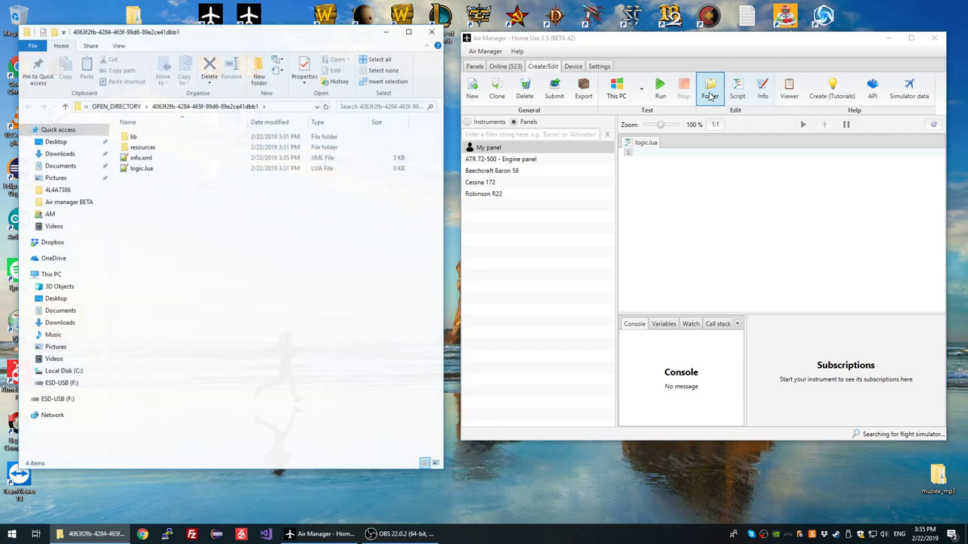
{"action": "left_click_drag", "start_coordinate": [273, 37], "coordinate": [280, 58]}
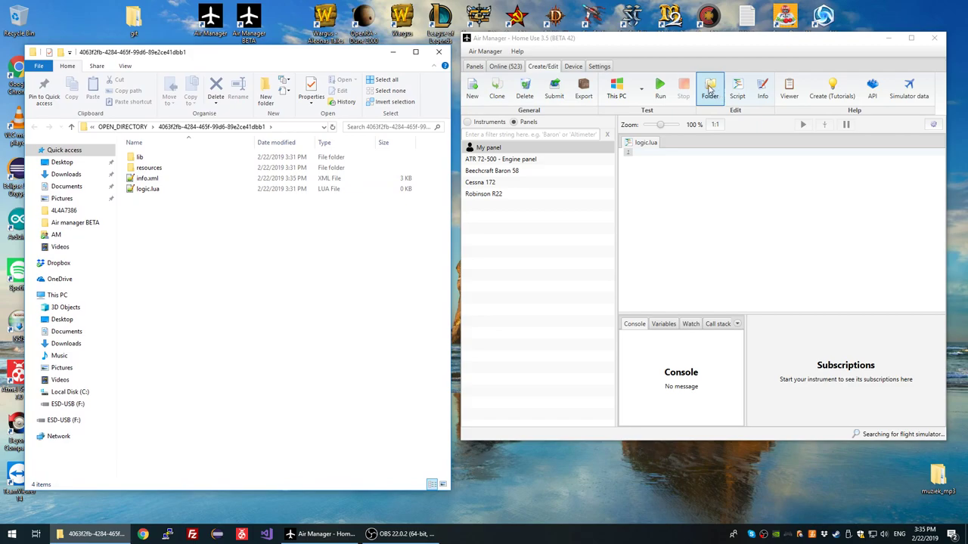
{"action": "left_click_drag", "start_coordinate": [193, 219], "coordinate": [145, 199]}
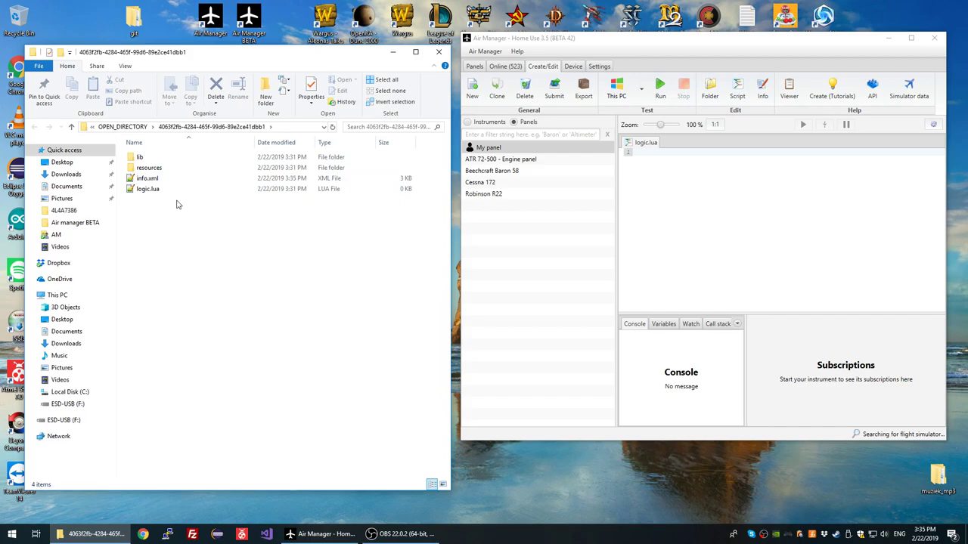
Create a new folder named 'layouts' there and open it
{"action": "right_click", "coordinate": [180, 236]}
{"action": "mouse_move", "coordinate": [249, 415]}
{"action": "left_click", "coordinate": [330, 416]}
{"action": "type", "text": "layouts"}
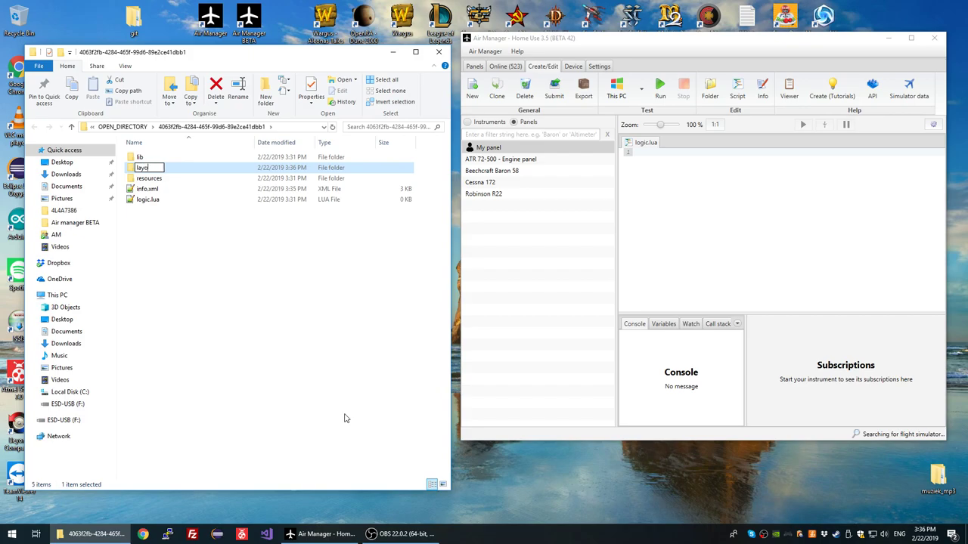
{"action": "key", "text": "Return"}
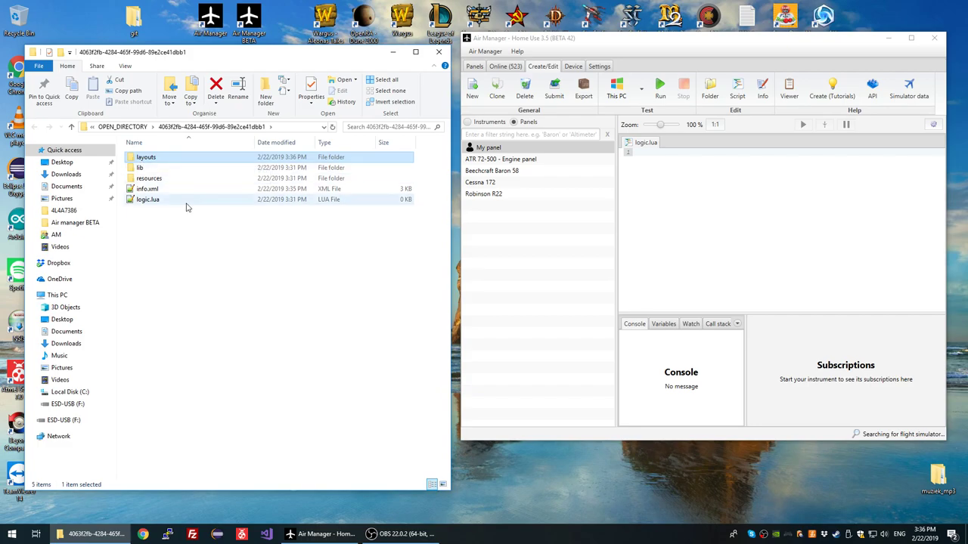
{"action": "double_click", "coordinate": [141, 161]}
Copy the First layout's UUID from My panel's information window
{"action": "left_click", "coordinate": [760, 105]}
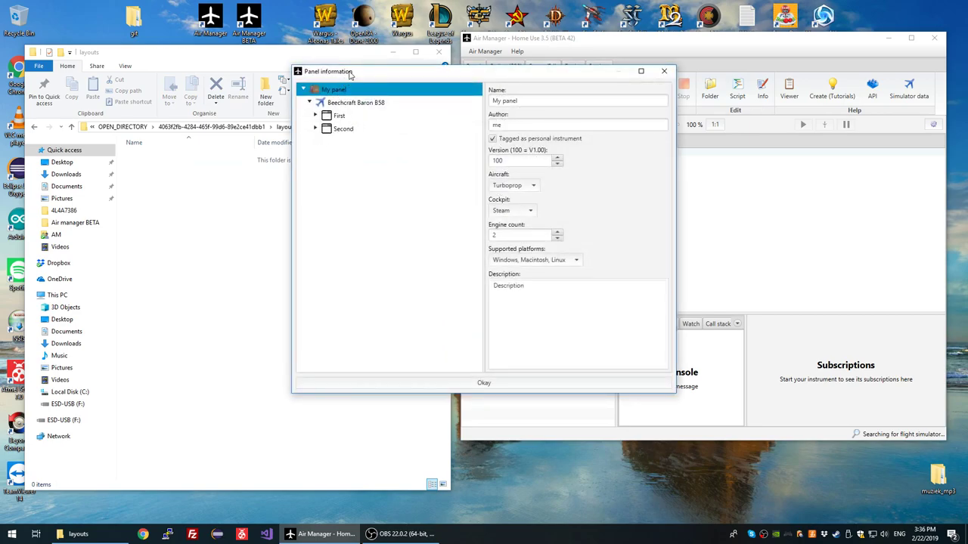
{"action": "left_click_drag", "start_coordinate": [349, 76], "coordinate": [547, 76]}
{"action": "right_click", "coordinate": [547, 125]}
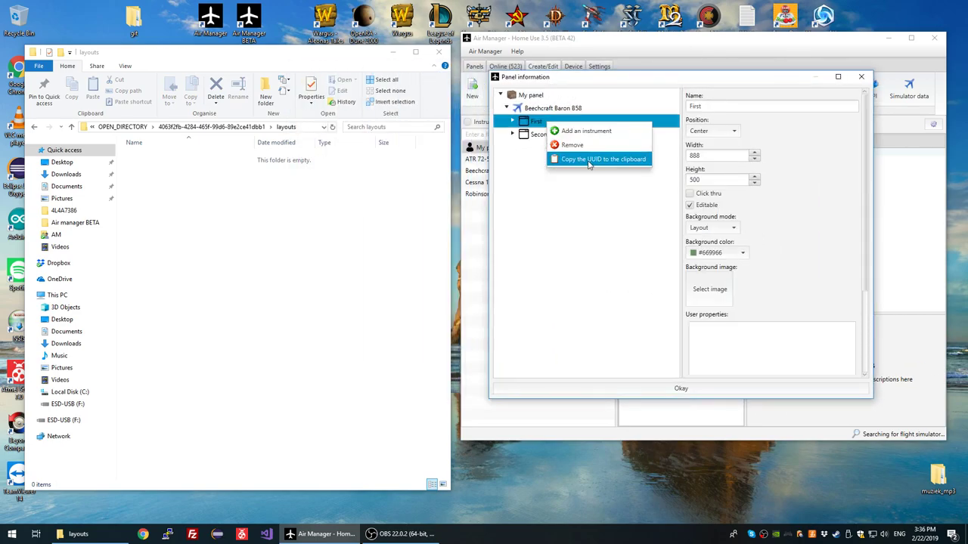
{"action": "right_click", "coordinate": [528, 121]}
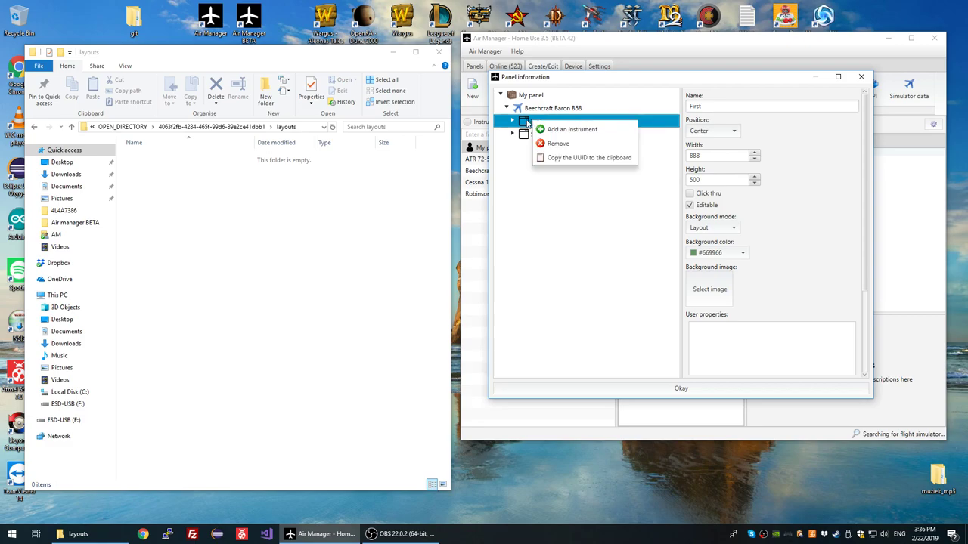
{"action": "left_click", "coordinate": [575, 159]}
Create a UUID-named folder inside layouts, then return to the panel's root folder
{"action": "right_click", "coordinate": [161, 246]}
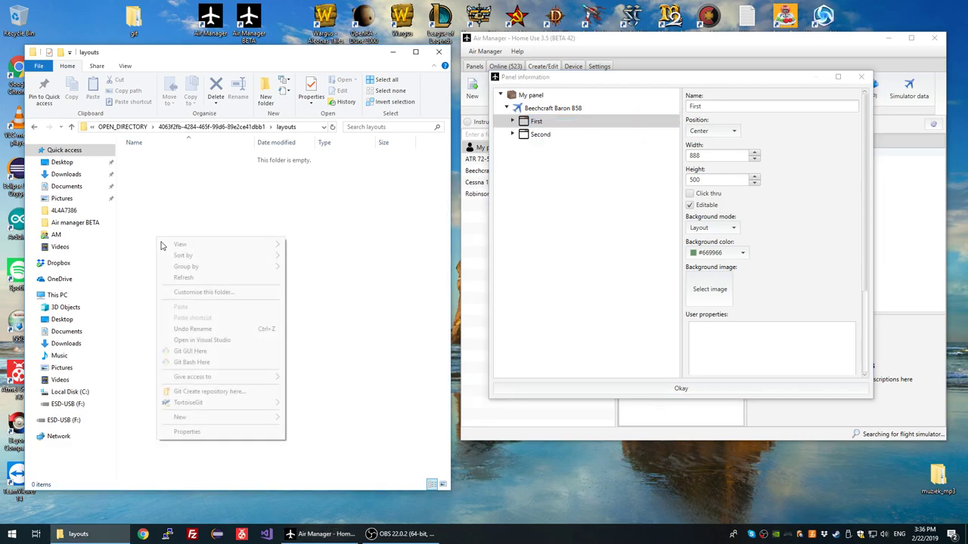
{"action": "mouse_move", "coordinate": [203, 418]}
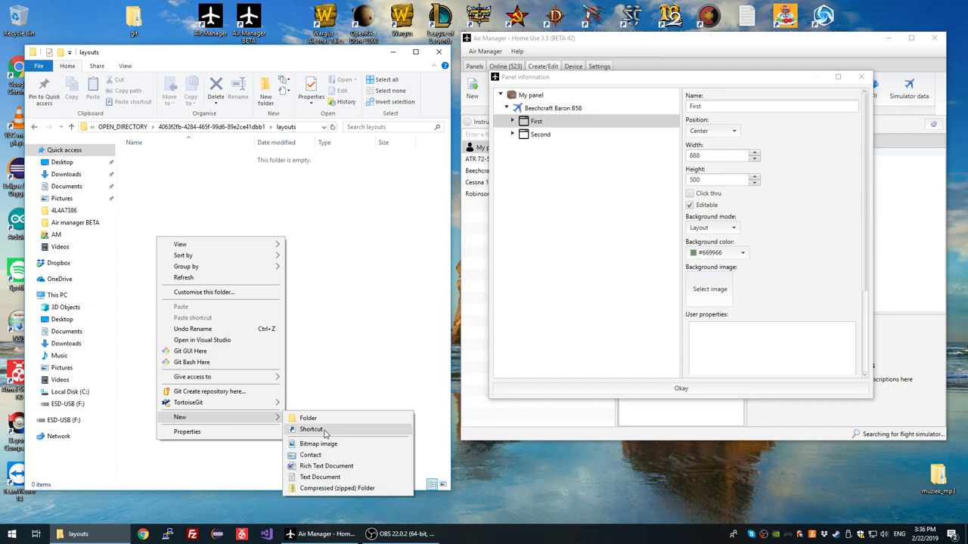
{"action": "left_click", "coordinate": [318, 419]}
{"action": "key", "text": "ctrl+v"}
{"action": "key", "text": "Return"}
{"action": "double_click", "coordinate": [218, 159]}
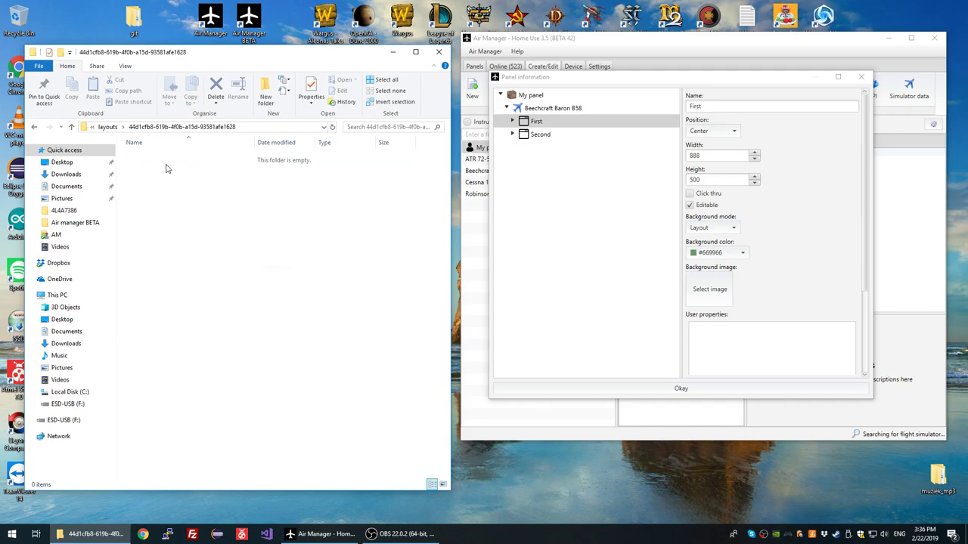
{"action": "left_click", "coordinate": [108, 126]}
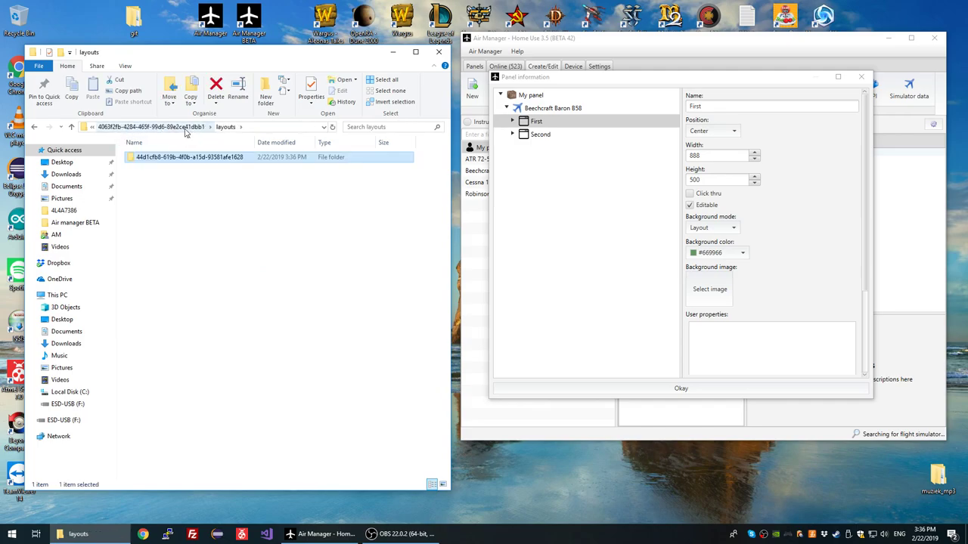
{"action": "left_click", "coordinate": [185, 129]}
Close the panel information window and go to the Panels overview
{"action": "left_click", "coordinate": [861, 77]}
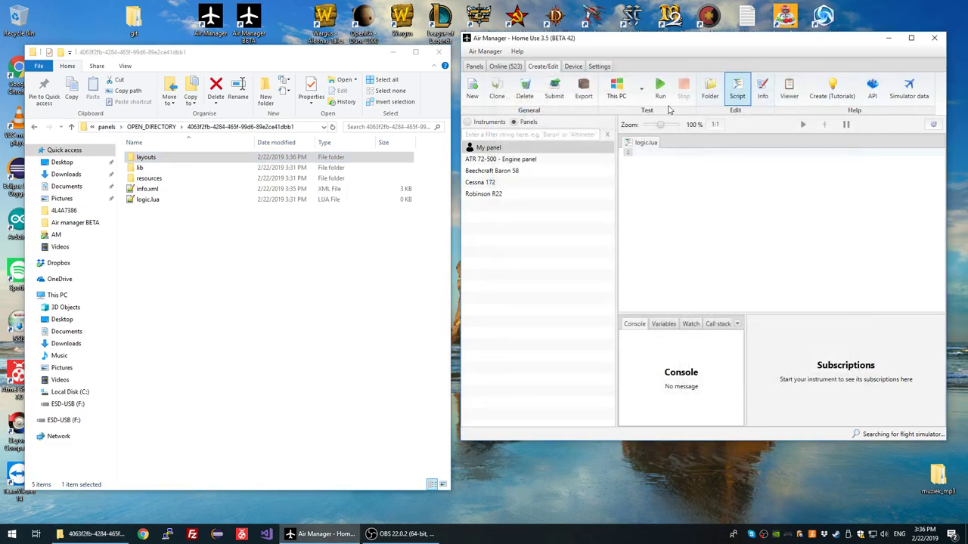
{"action": "left_click", "coordinate": [529, 149]}
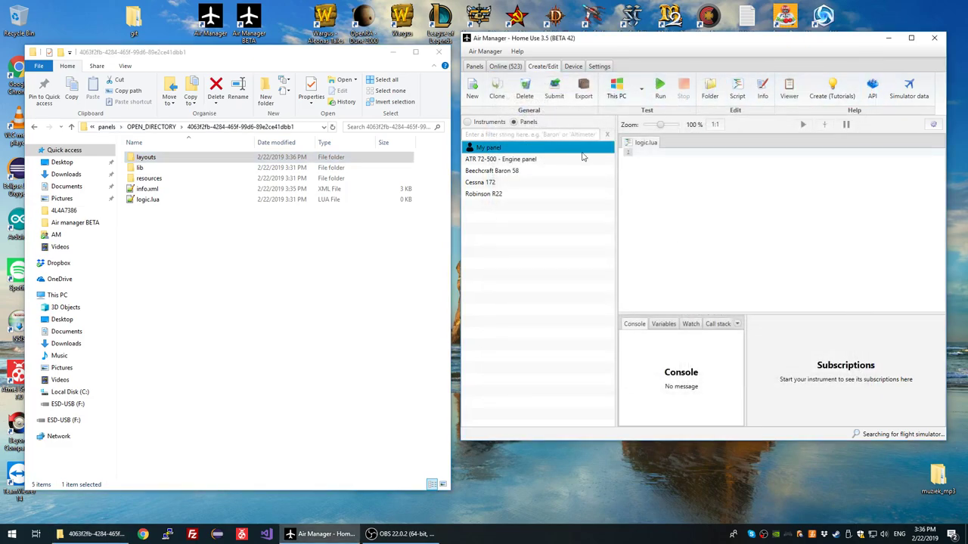
{"action": "left_click", "coordinate": [475, 67]}
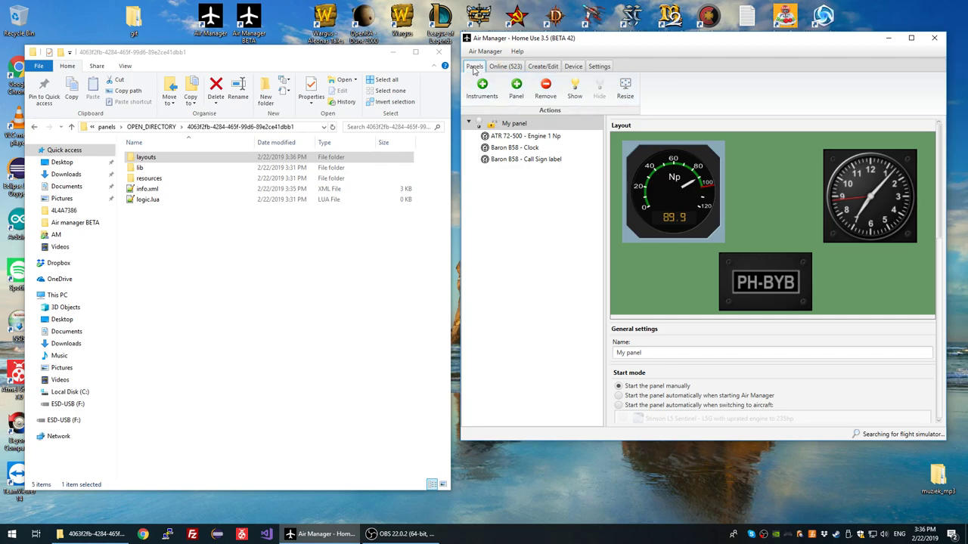
Add premade My panel for the Baron B58 using its First layout
{"action": "left_click", "coordinate": [516, 89]}
{"action": "left_click_drag", "start_coordinate": [517, 50], "coordinate": [762, 88]}
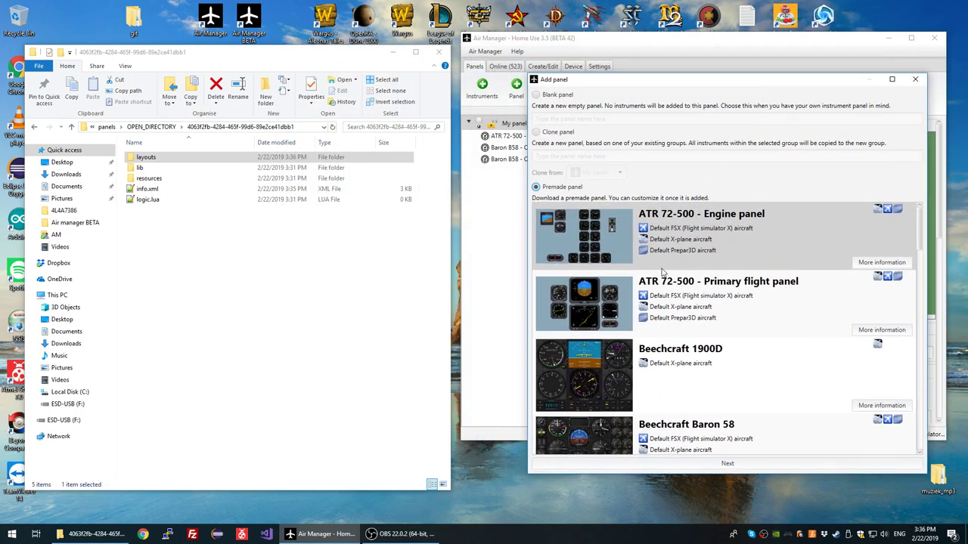
{"action": "left_click_drag", "start_coordinate": [924, 239], "coordinate": [920, 423]}
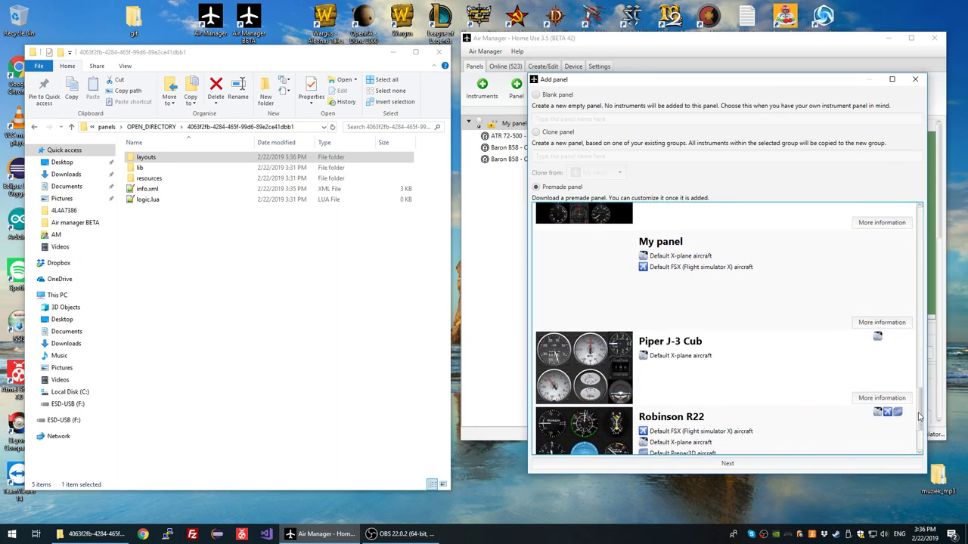
{"action": "scroll", "coordinate": [629, 316], "scroll_direction": "up", "scroll_amount": 1}
{"action": "left_click", "coordinate": [630, 316]}
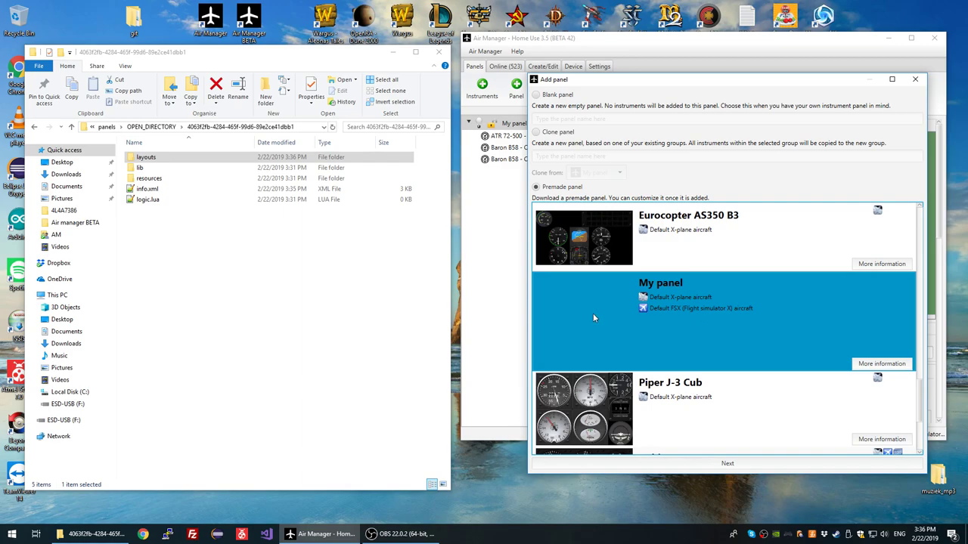
{"action": "left_click", "coordinate": [747, 465]}
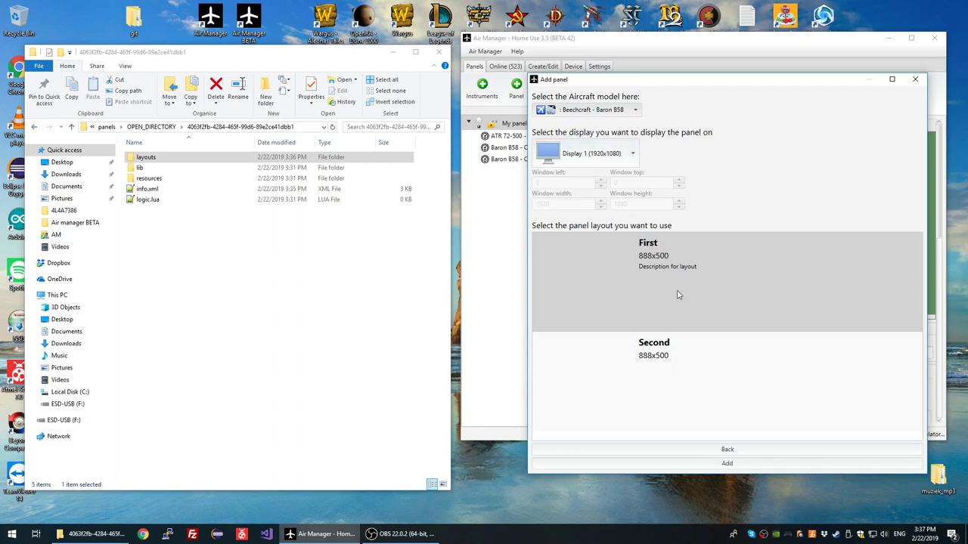
{"action": "double_click", "coordinate": [663, 267]}
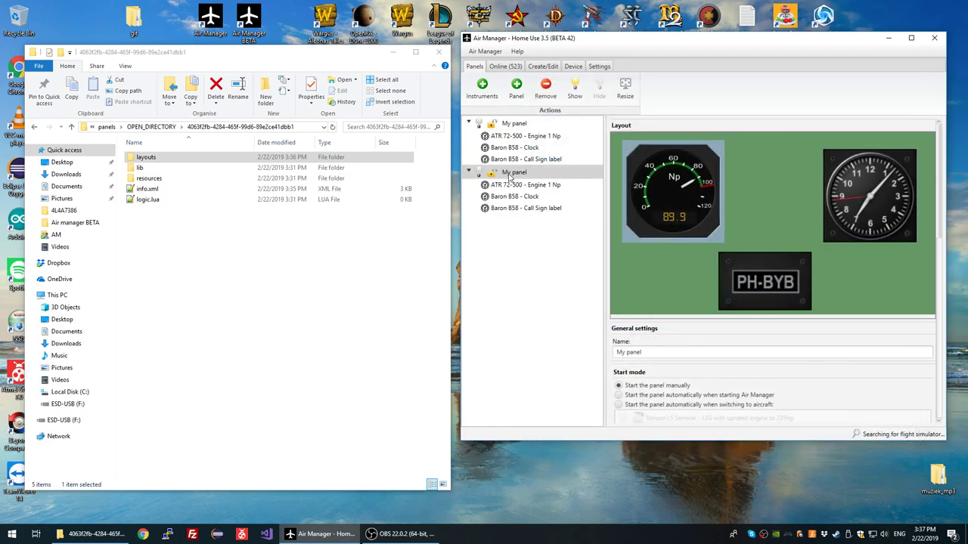
Add premade My panel again with the Second layout and select the new entries
{"action": "left_click", "coordinate": [512, 173]}
{"action": "left_click", "coordinate": [516, 89]}
{"action": "scroll", "coordinate": [544, 320], "scroll_direction": "down", "scroll_amount": 15}
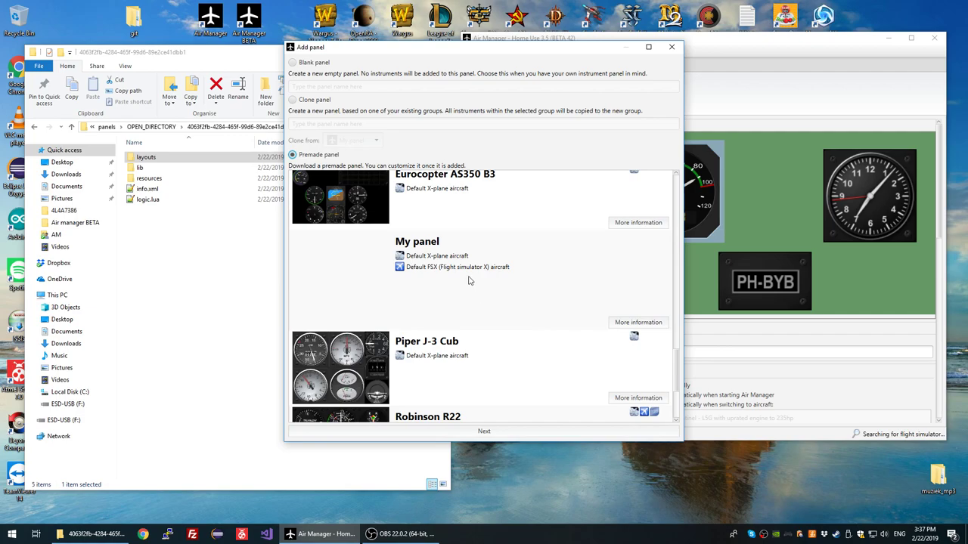
{"action": "double_click", "coordinate": [468, 281]}
{"action": "left_click", "coordinate": [485, 355]}
{"action": "left_click", "coordinate": [483, 431]}
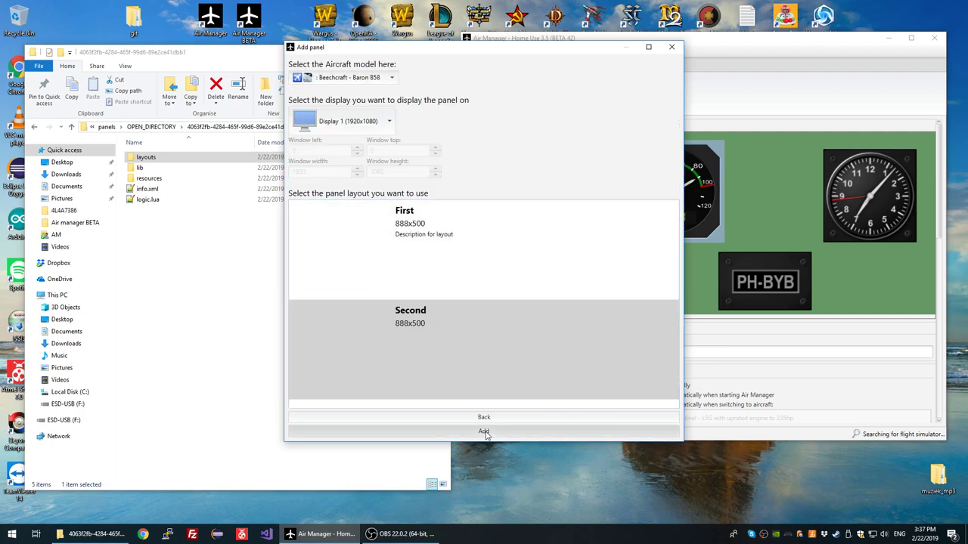
{"action": "left_click", "coordinate": [527, 125]}
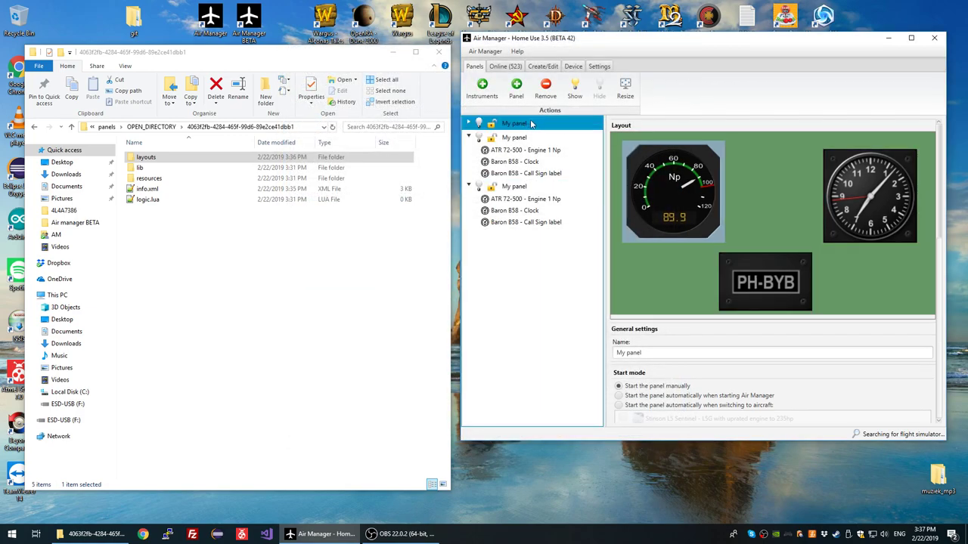
{"action": "left_click", "coordinate": [526, 139]}
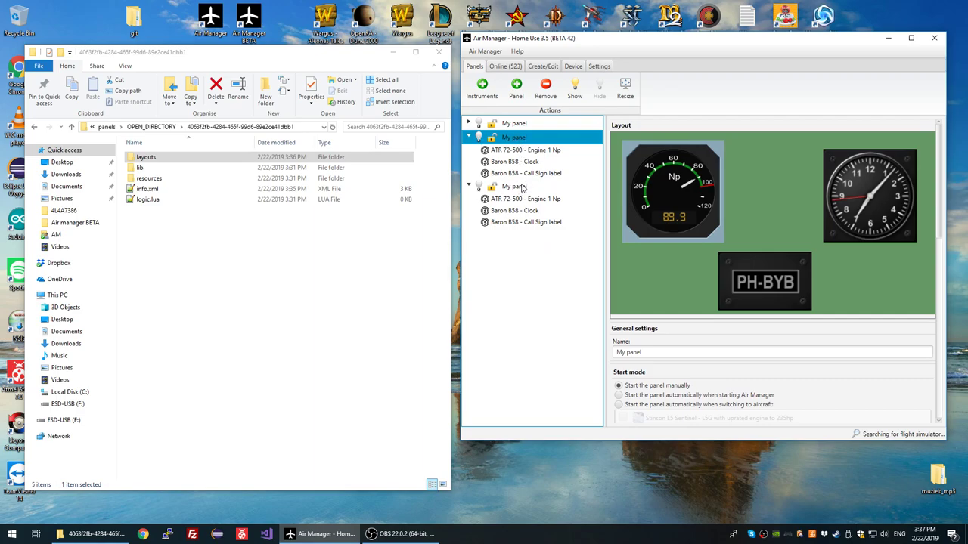
Verify the two new panels' Call Sign labels read 'First' and 'Second'
{"action": "left_click", "coordinate": [680, 177]}
{"action": "left_click", "coordinate": [530, 175]}
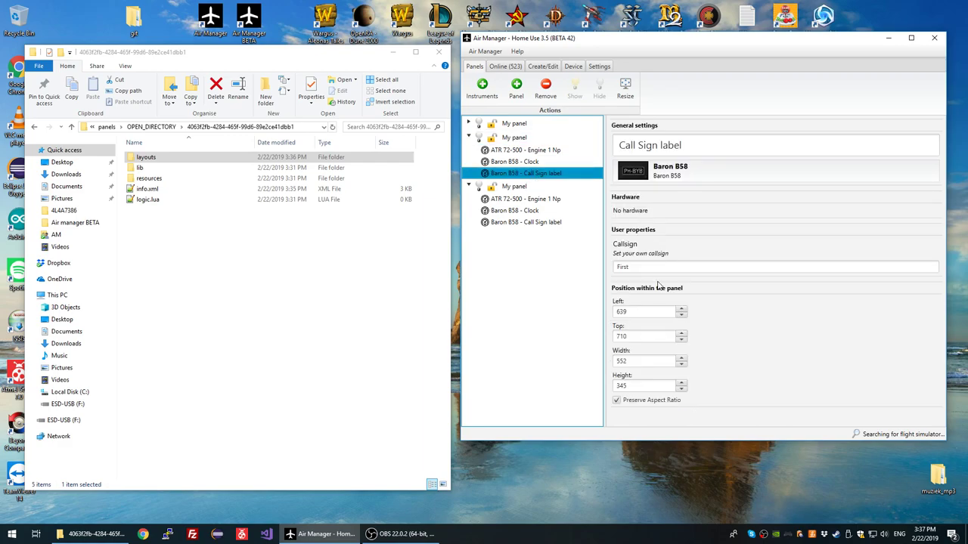
{"action": "left_click", "coordinate": [617, 268]}
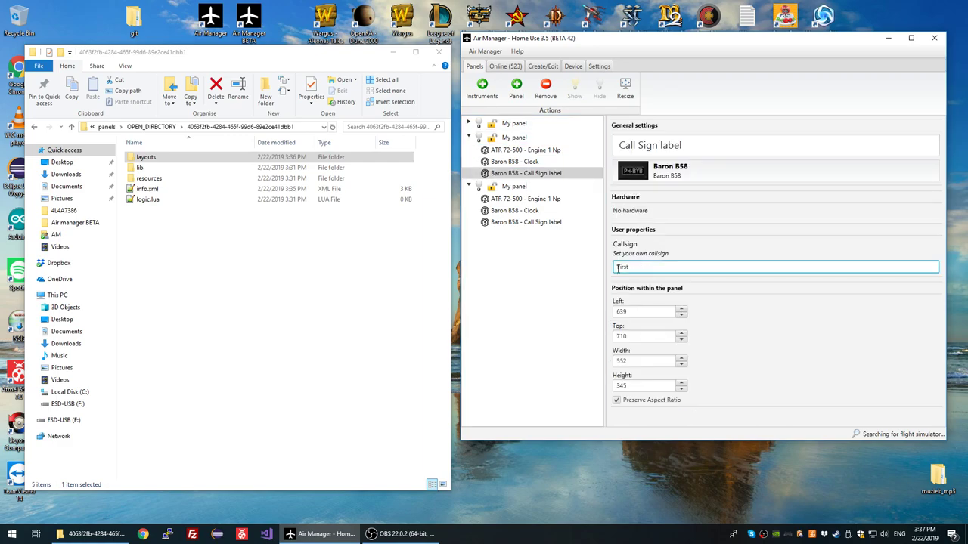
{"action": "left_click", "coordinate": [523, 189]}
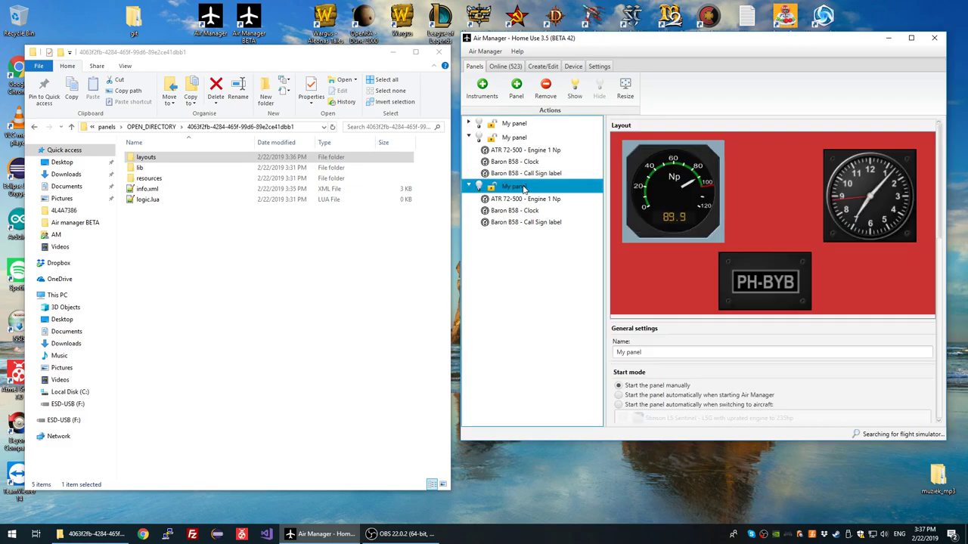
{"action": "left_click", "coordinate": [524, 222]}
{"action": "double_click", "coordinate": [654, 267]}
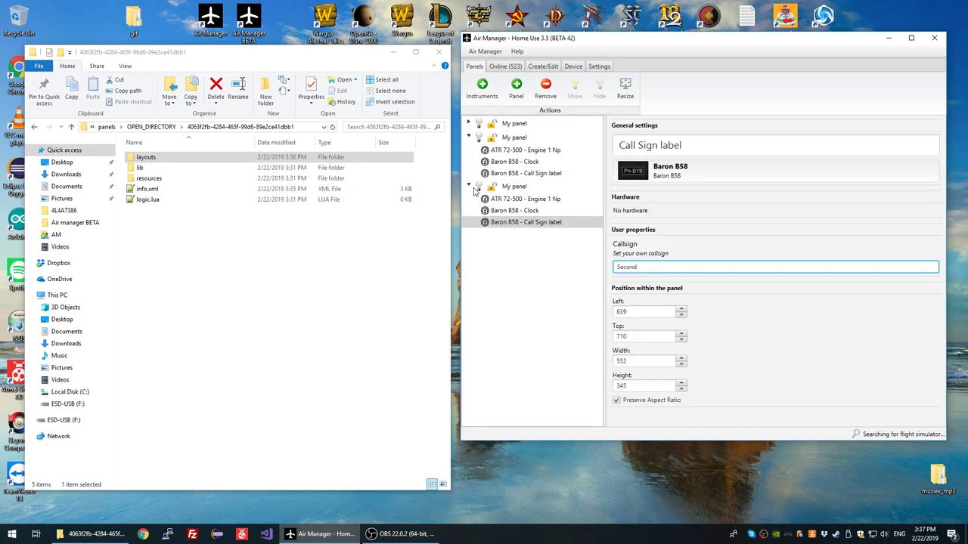
Collapse the My panel entries and review the green and red layouts
{"action": "left_click", "coordinate": [469, 186]}
{"action": "left_click", "coordinate": [469, 137]}
{"action": "left_click", "coordinate": [540, 139]}
{"action": "left_click", "coordinate": [541, 154]}
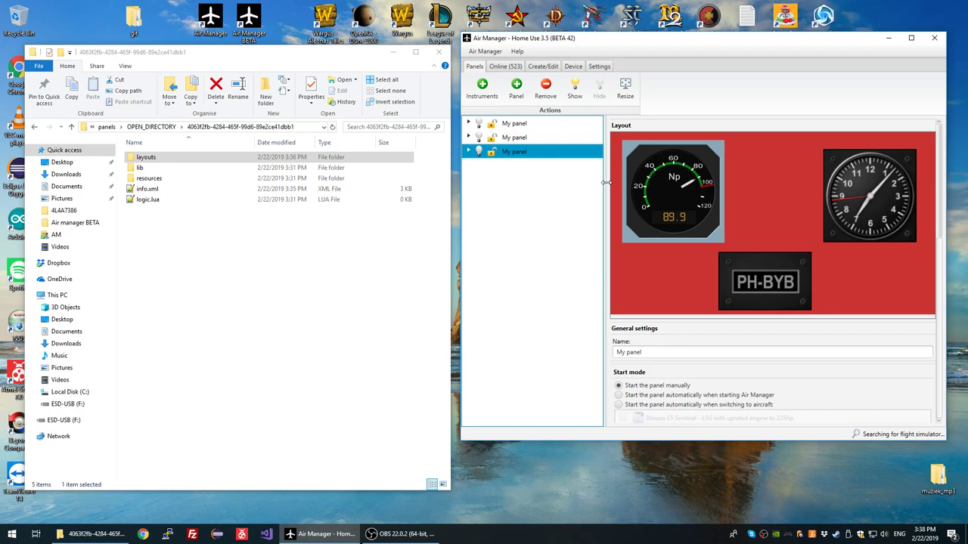
In the Create/Edit view, widen the panel list and select My panel to show logic.lua
{"action": "left_click", "coordinate": [543, 66]}
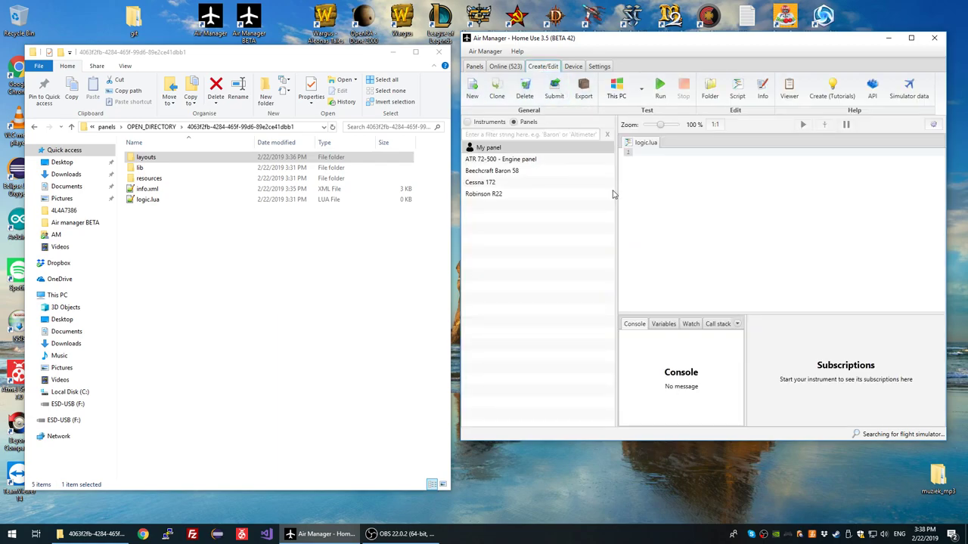
{"action": "mouse_move", "coordinate": [617, 192]}
{"action": "left_mouse_down"}
{"action": "mouse_move", "coordinate": [629, 189]}
{"action": "mouse_move", "coordinate": [620, 191]}
{"action": "left_mouse_up"}
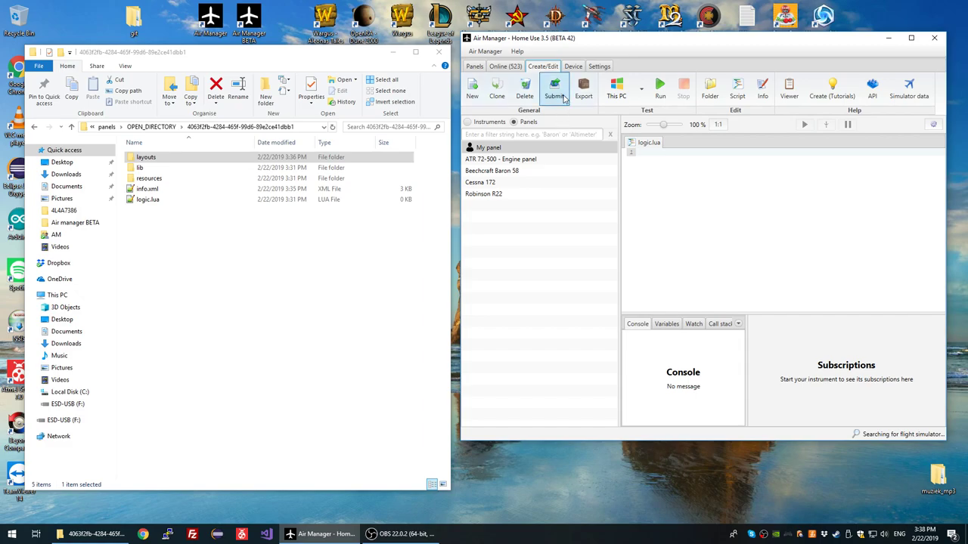
{"action": "left_click", "coordinate": [550, 150]}
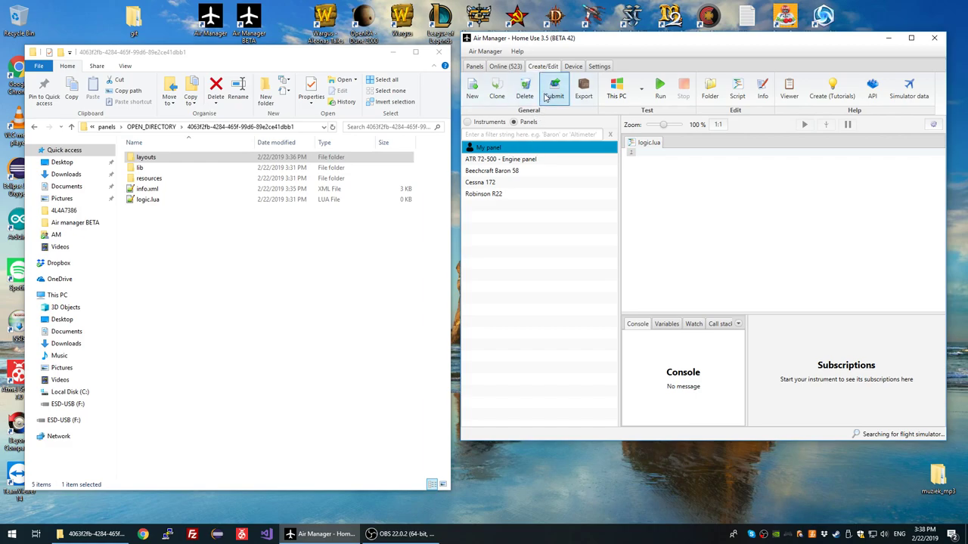
{"action": "left_click", "coordinate": [515, 161]}
{"action": "left_click", "coordinate": [512, 149]}
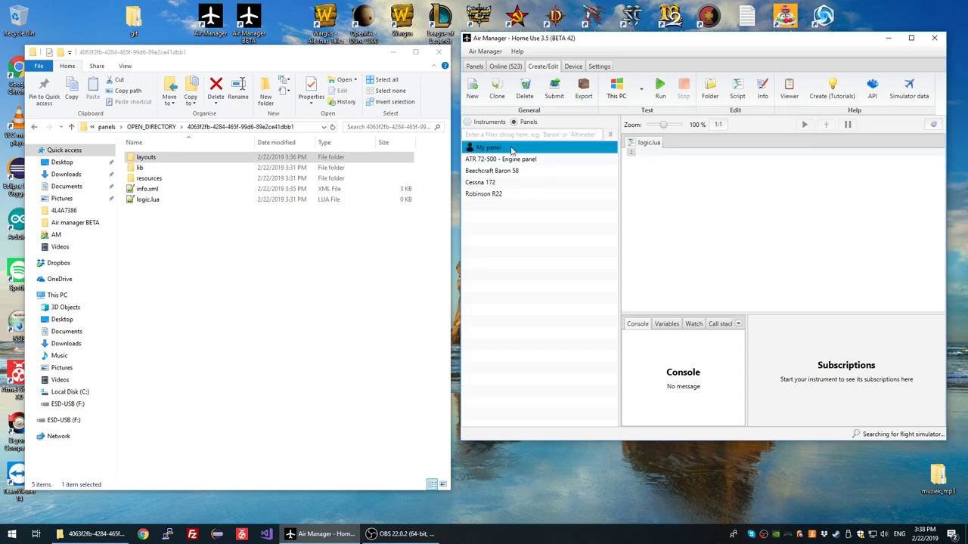
Open the Submit panel(s) form and close it without submitting
{"action": "left_click", "coordinate": [553, 97]}
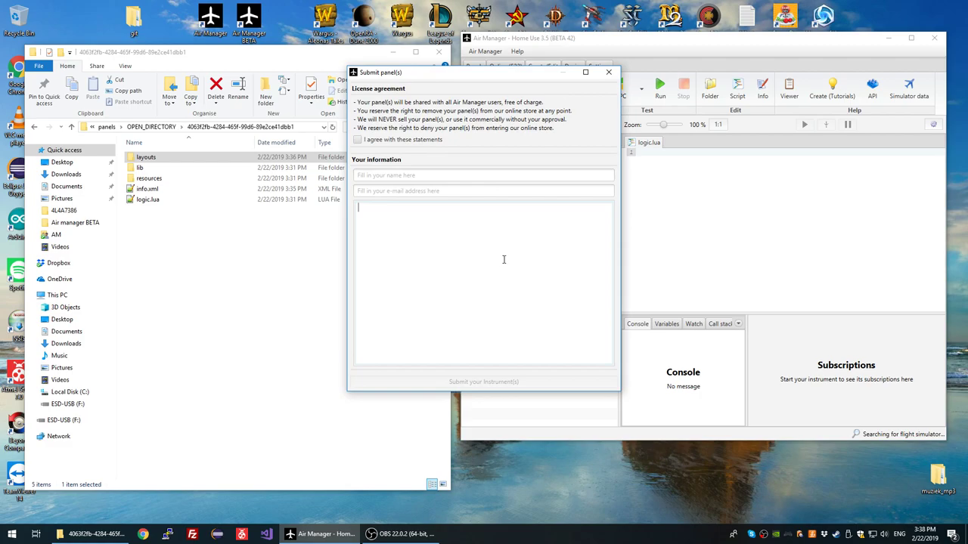
{"action": "left_click", "coordinate": [609, 72]}
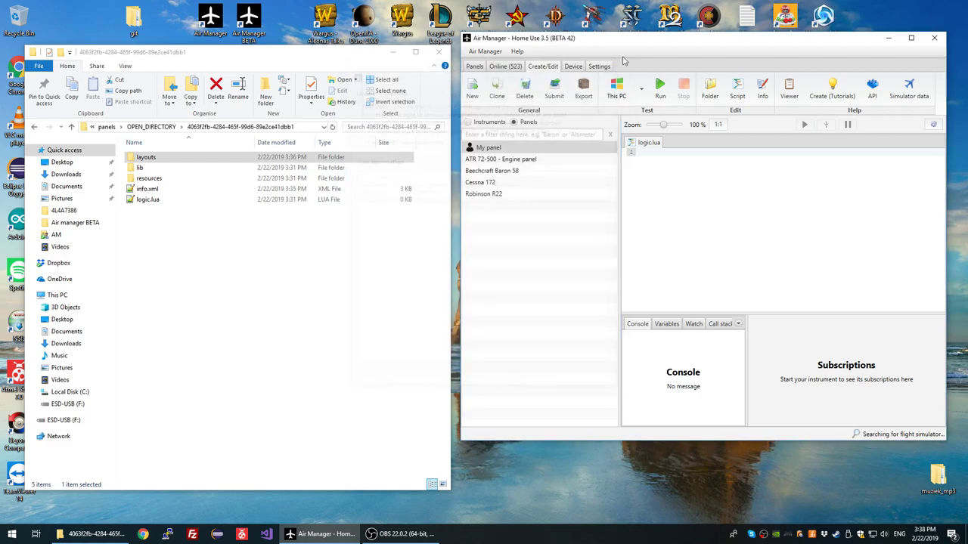
{"action": "left_click_drag", "start_coordinate": [633, 47], "coordinate": [638, 32]}
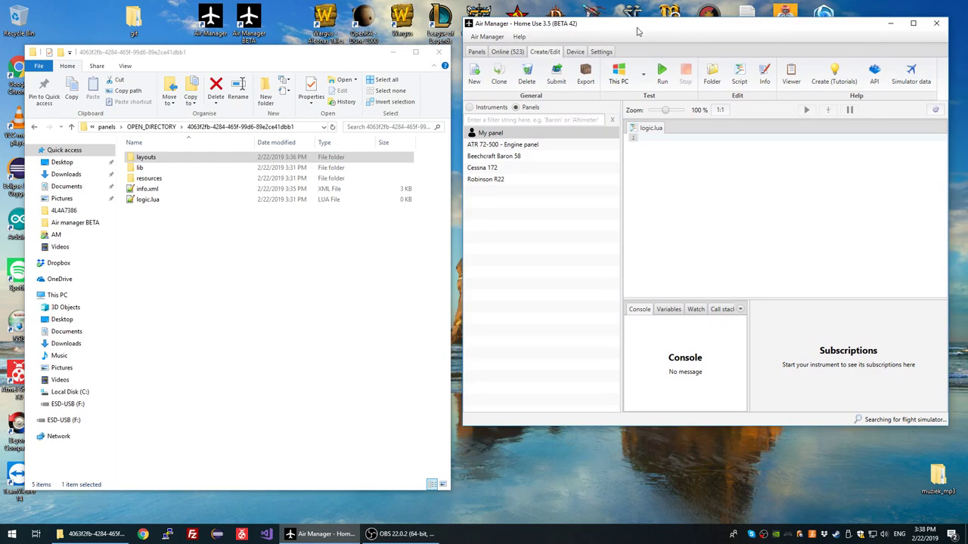
From the Panels overview, open the Add panel dialog listing premade panels
{"action": "left_click", "coordinate": [478, 52]}
{"action": "left_click", "coordinate": [519, 77]}
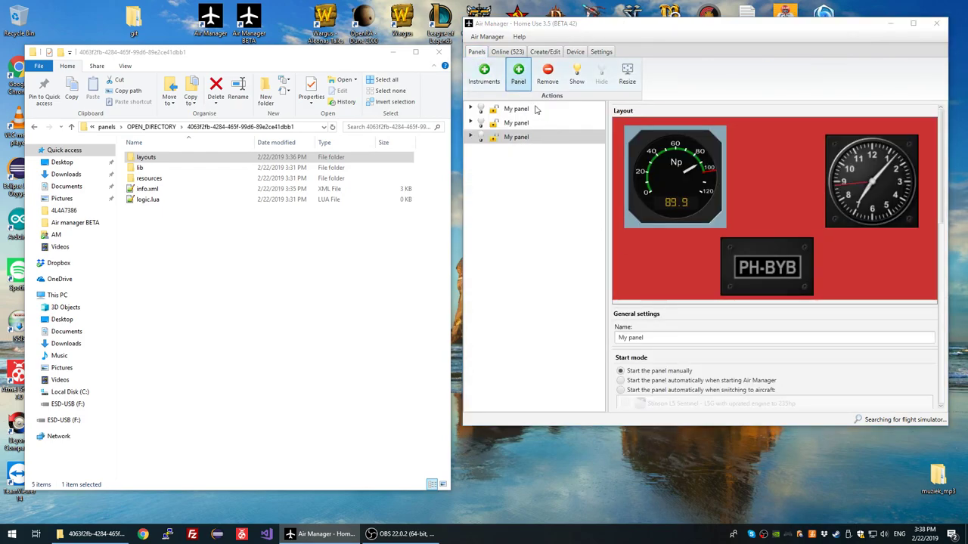
{"action": "scroll", "coordinate": [571, 209], "scroll_direction": "down", "scroll_amount": 5}
{"action": "scroll", "coordinate": [571, 209], "scroll_direction": "up", "scroll_amount": 5}
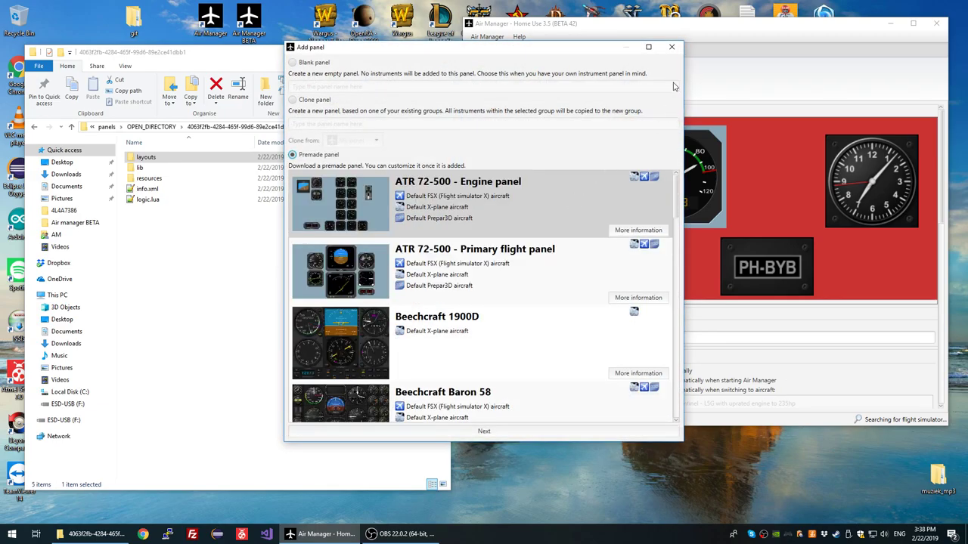